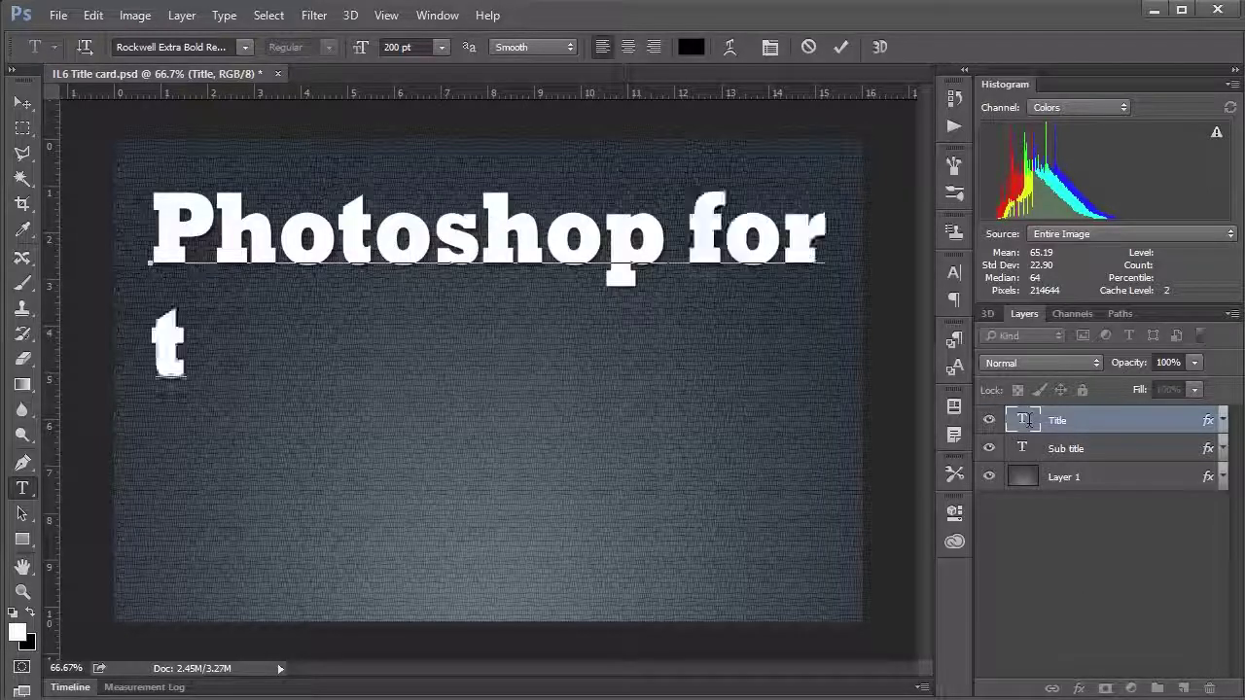
Title the card 'Photoshop for the Scientist' with subtitle 'Intermediate Lesson #6: Turning your MRI into an animated GIF!'
type("he Scientist")
left_click(1028, 440)
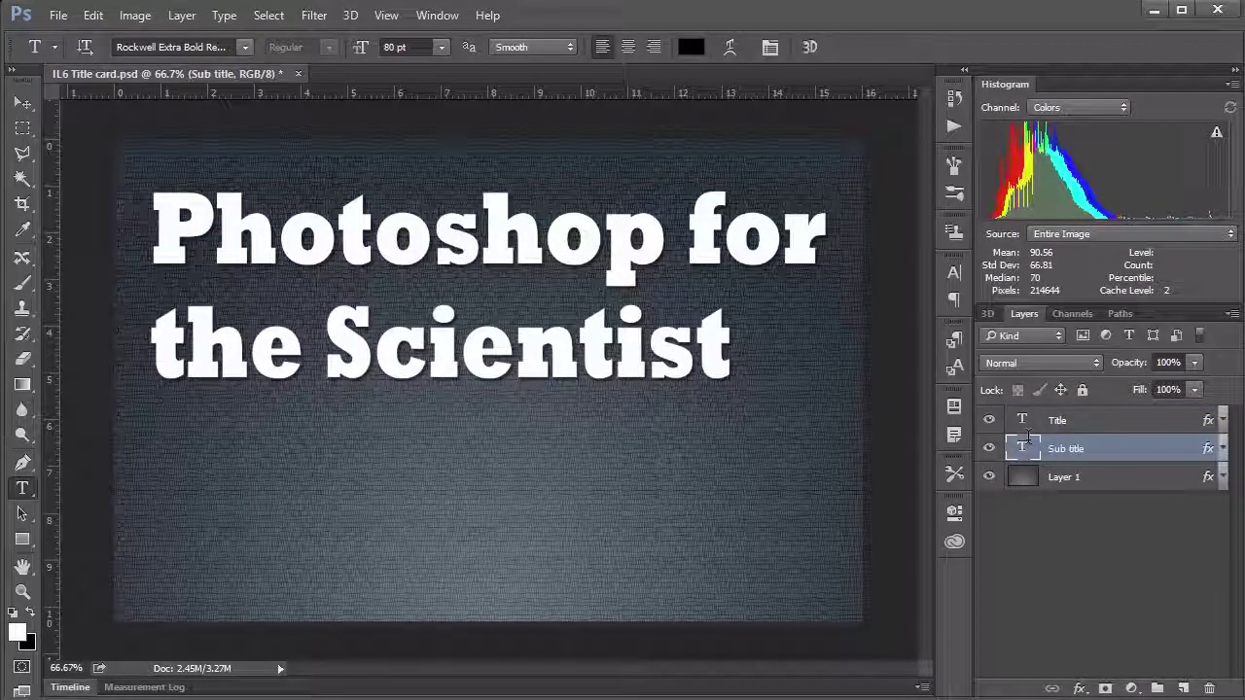
double_click(1023, 448)
type("Intermediate Lesson")
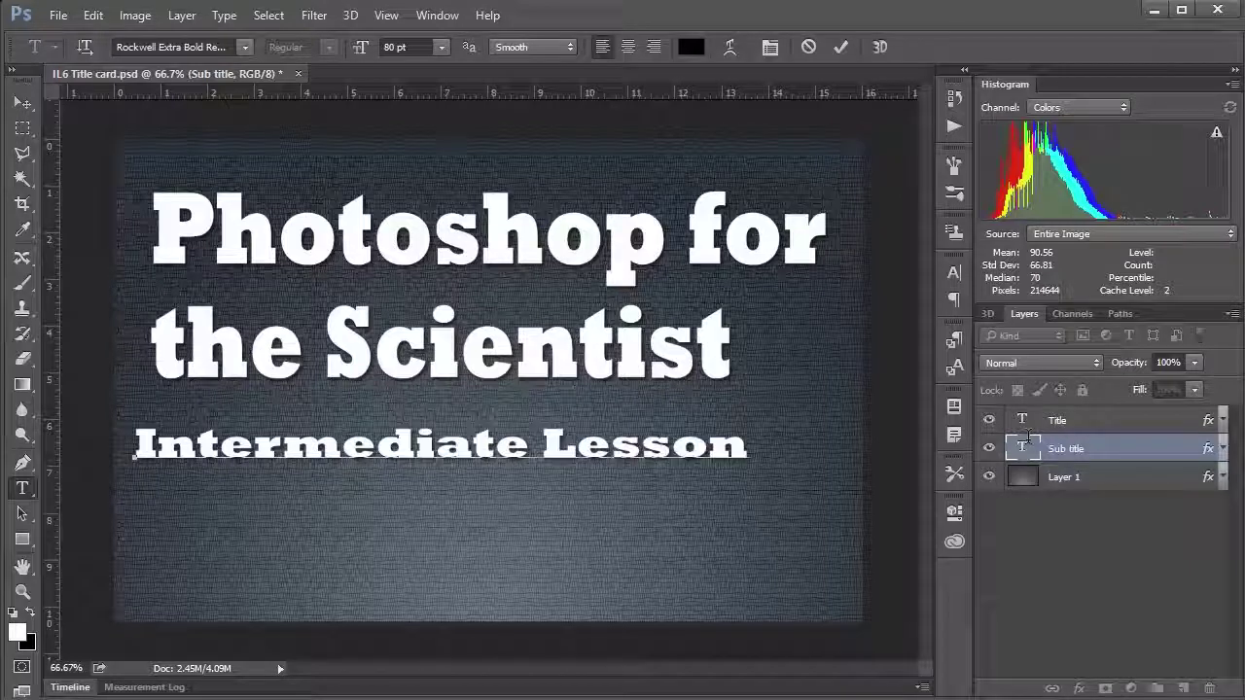
type(" #6:")
key("Return")
type("Turning your")
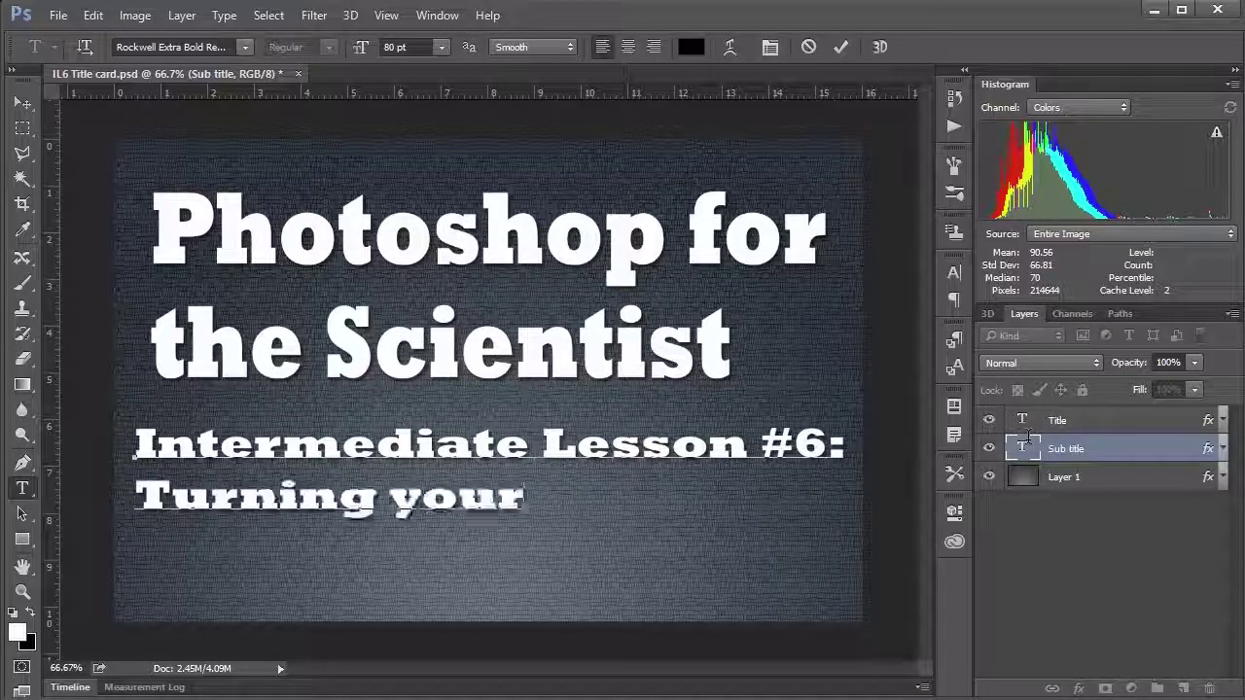
type(" MRI into")
key("Return")
type("and a")
key("BackSpace")
key("BackSpace")
key("BackSpace")
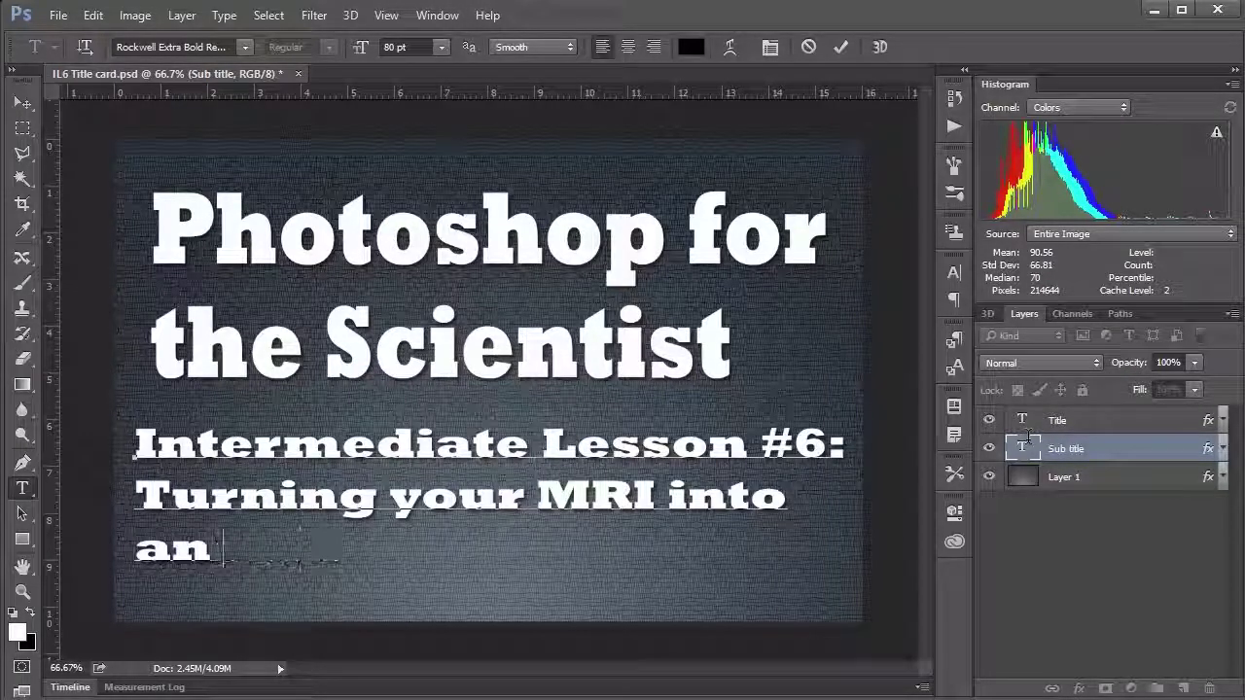
type("animated GIF!")
key("ctrl+Return")
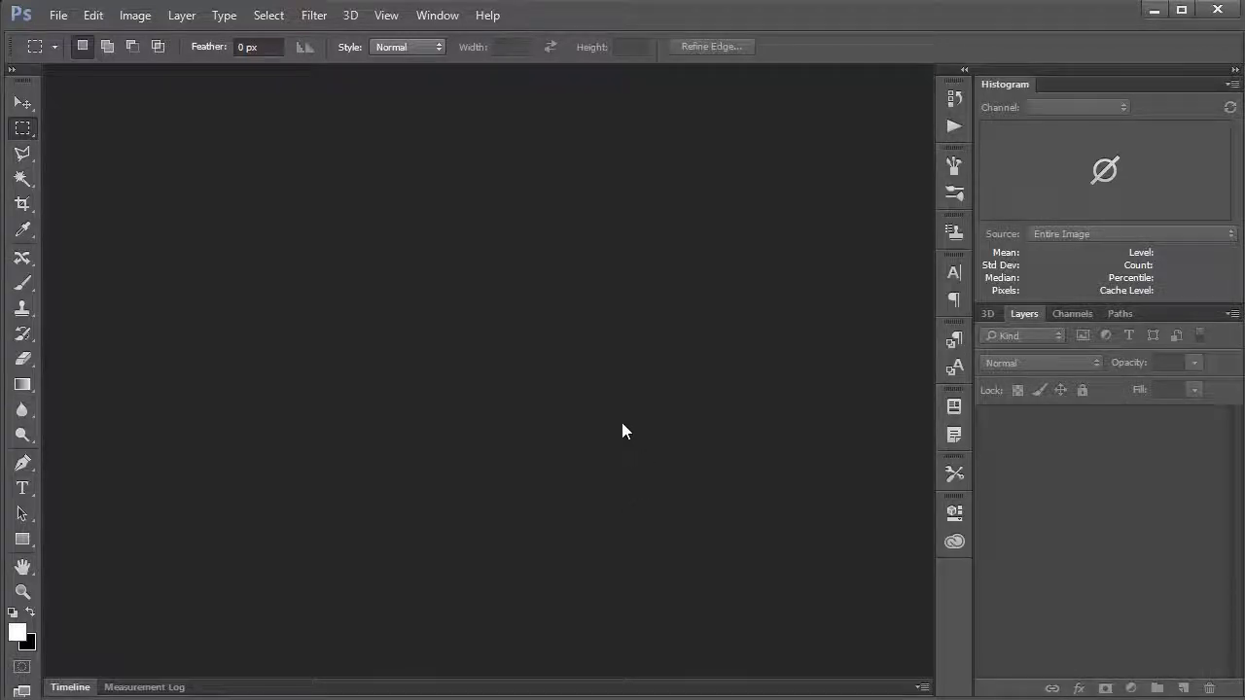
Load the SagT1Bravo series folder from Advanced Lesson 7 - MRI with Load Multiple DICOM Files
left_click(56, 15)
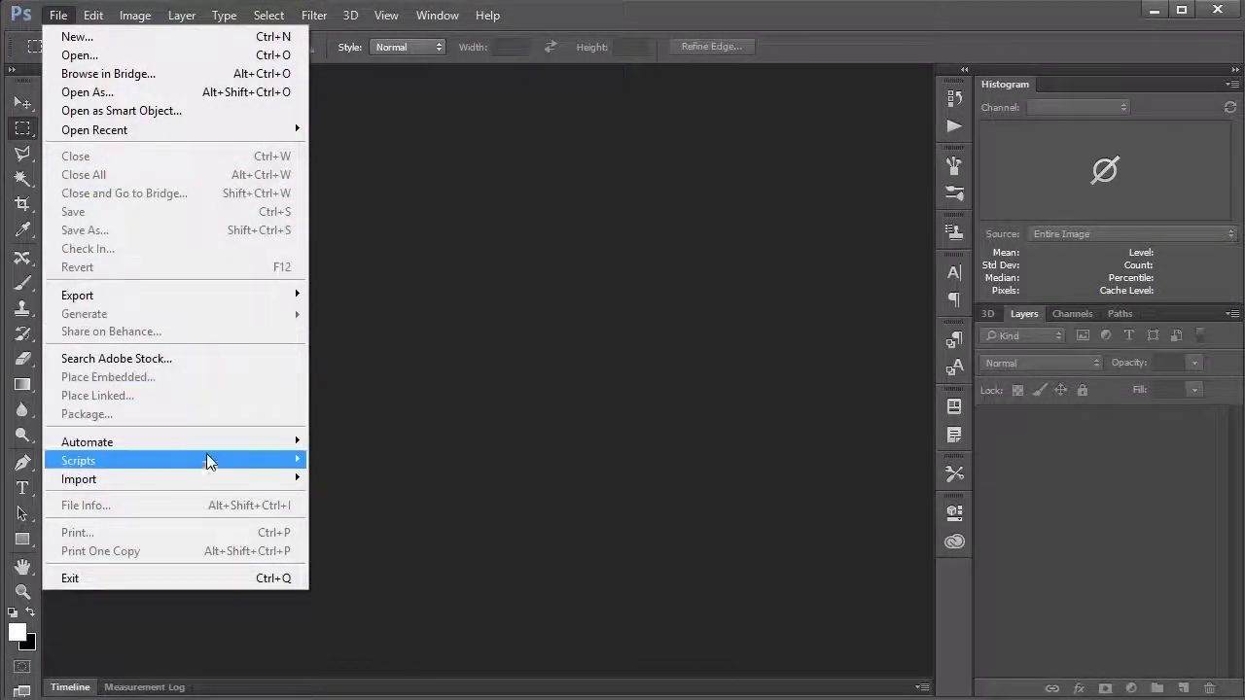
mouse_move(207, 459)
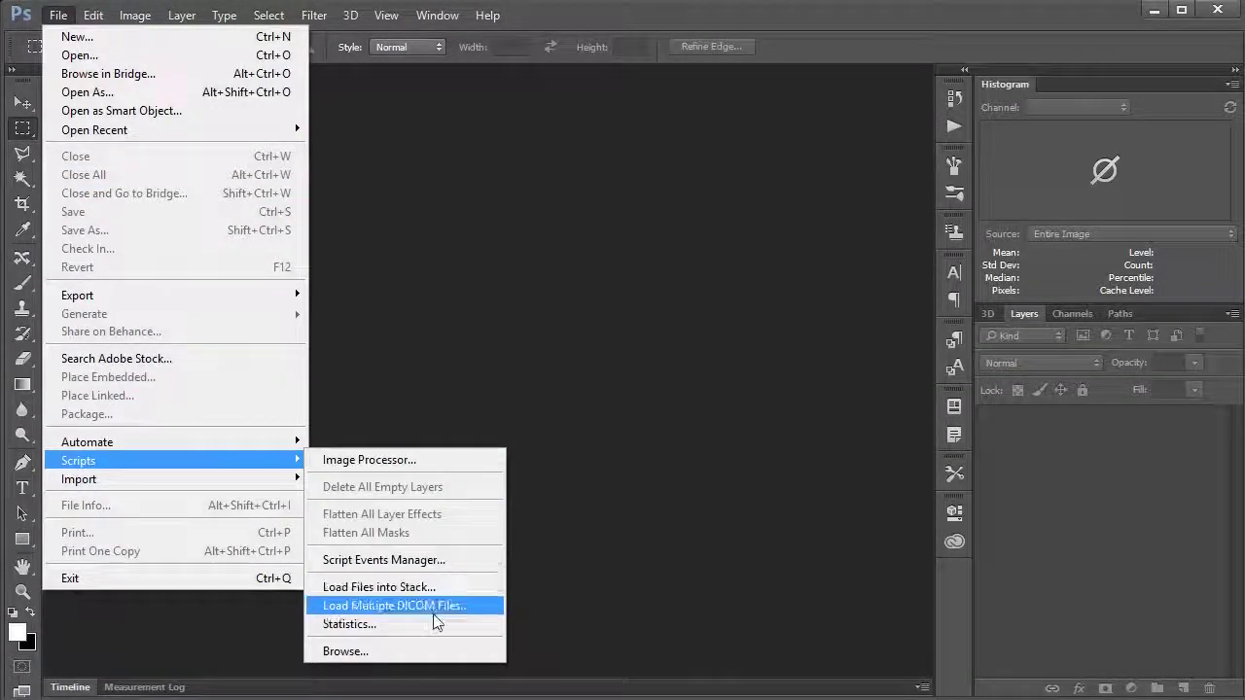
left_click(394, 605)
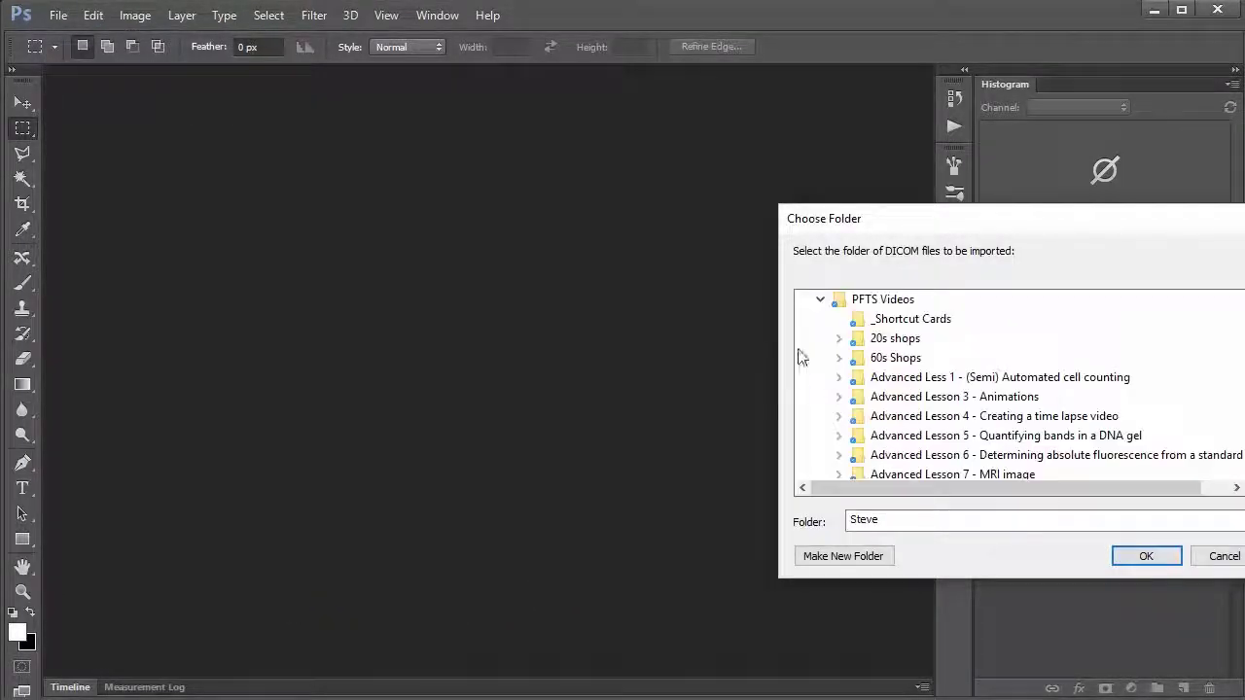
left_click(914, 474)
left_click(958, 455)
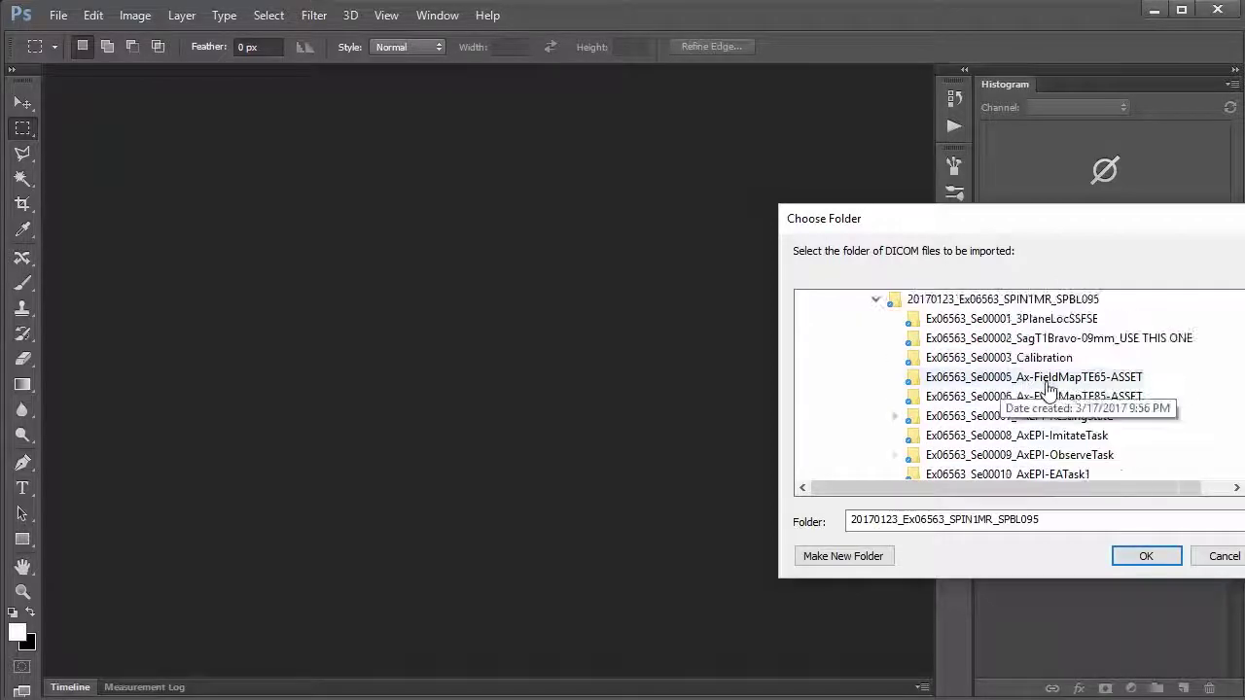
left_click(1128, 341)
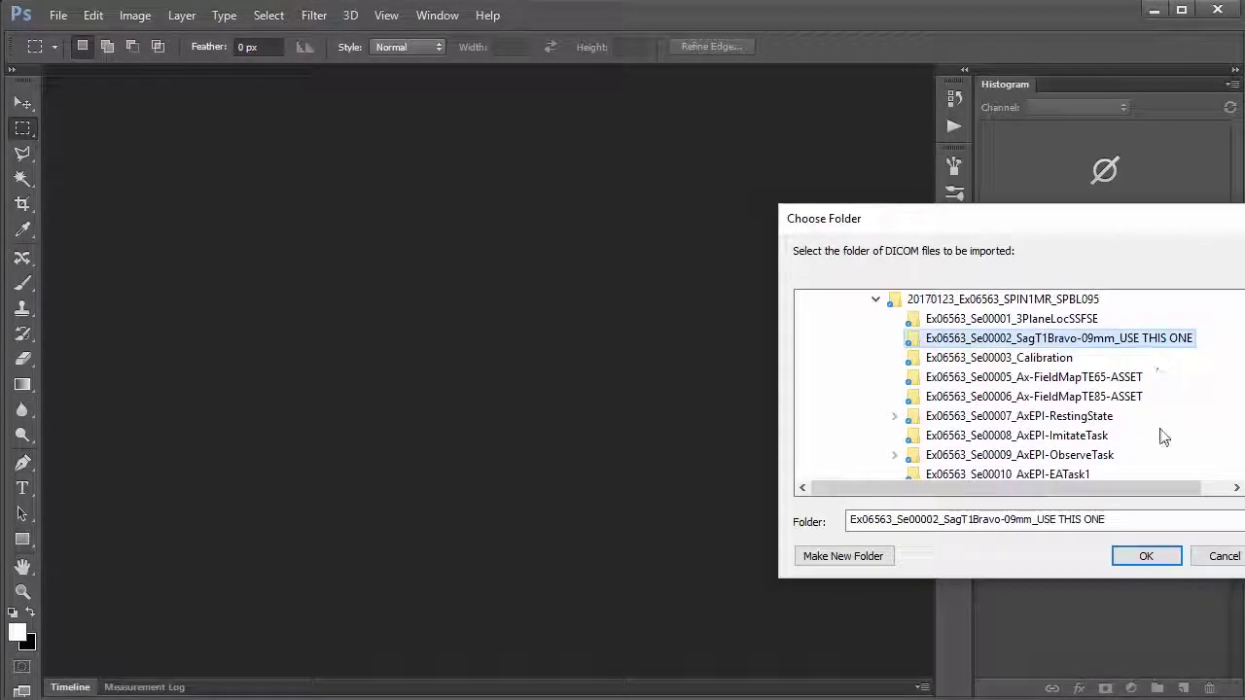
left_click(1146, 558)
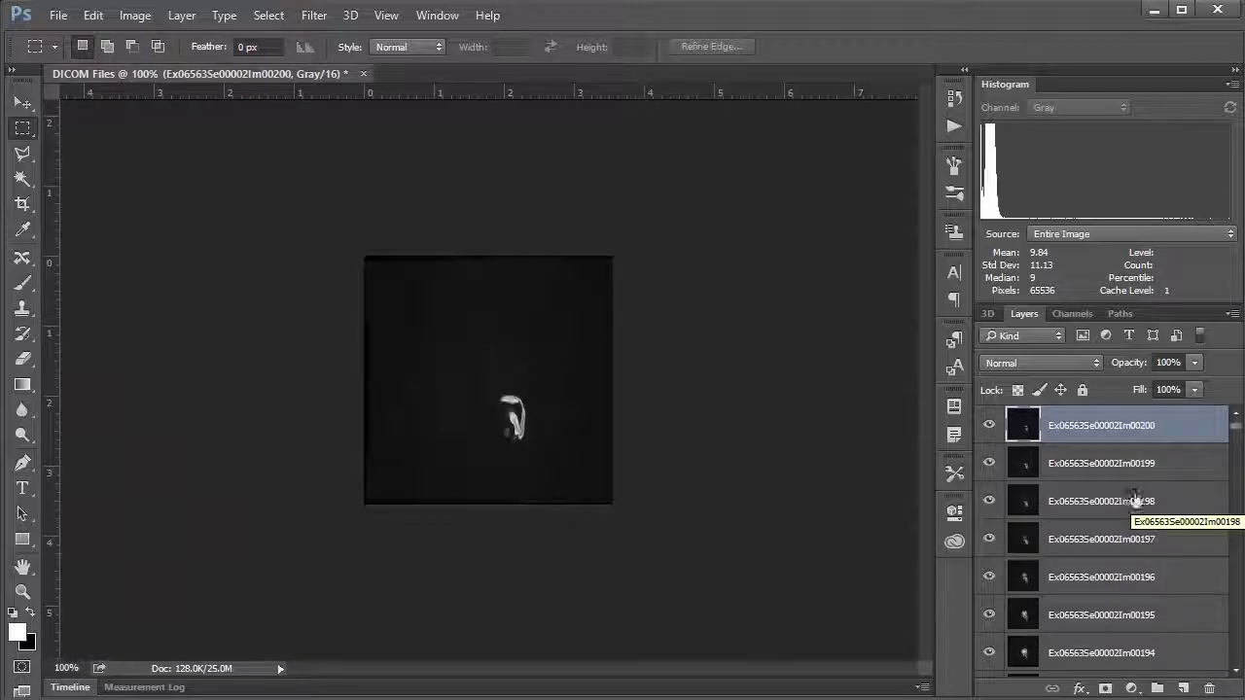
scroll(1134, 496, "down", 3)
scroll(1130, 520, "down", 12)
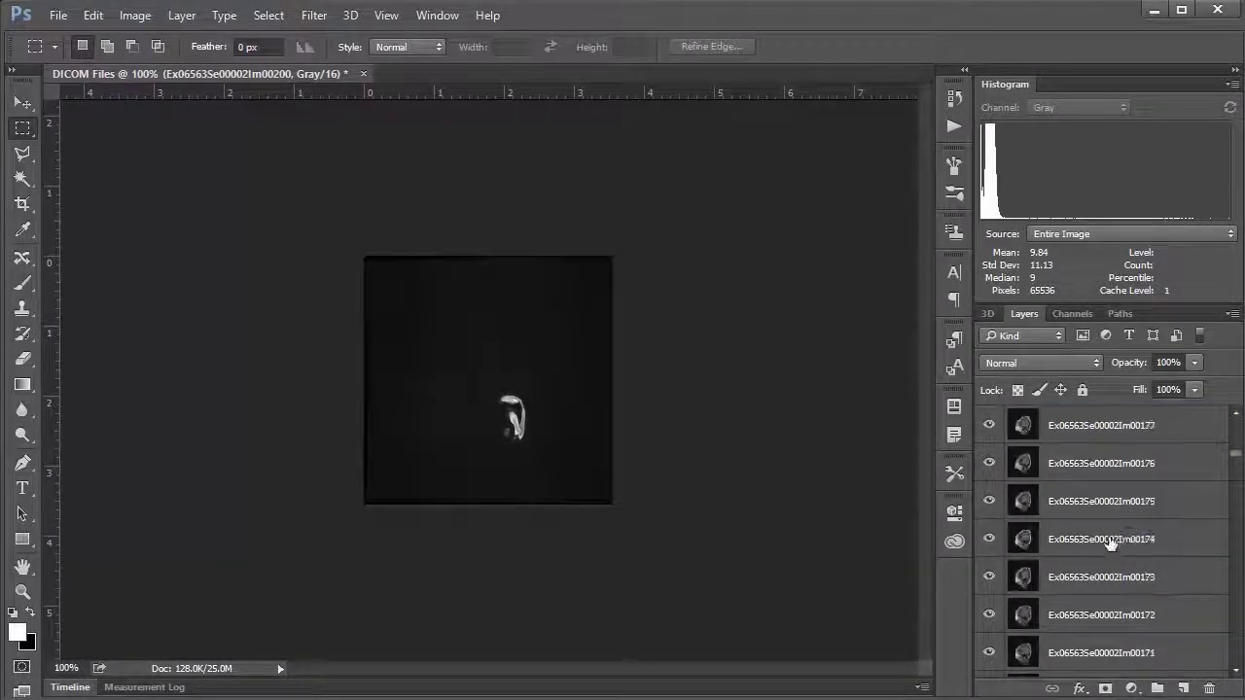
scroll(1099, 559, "down", 14)
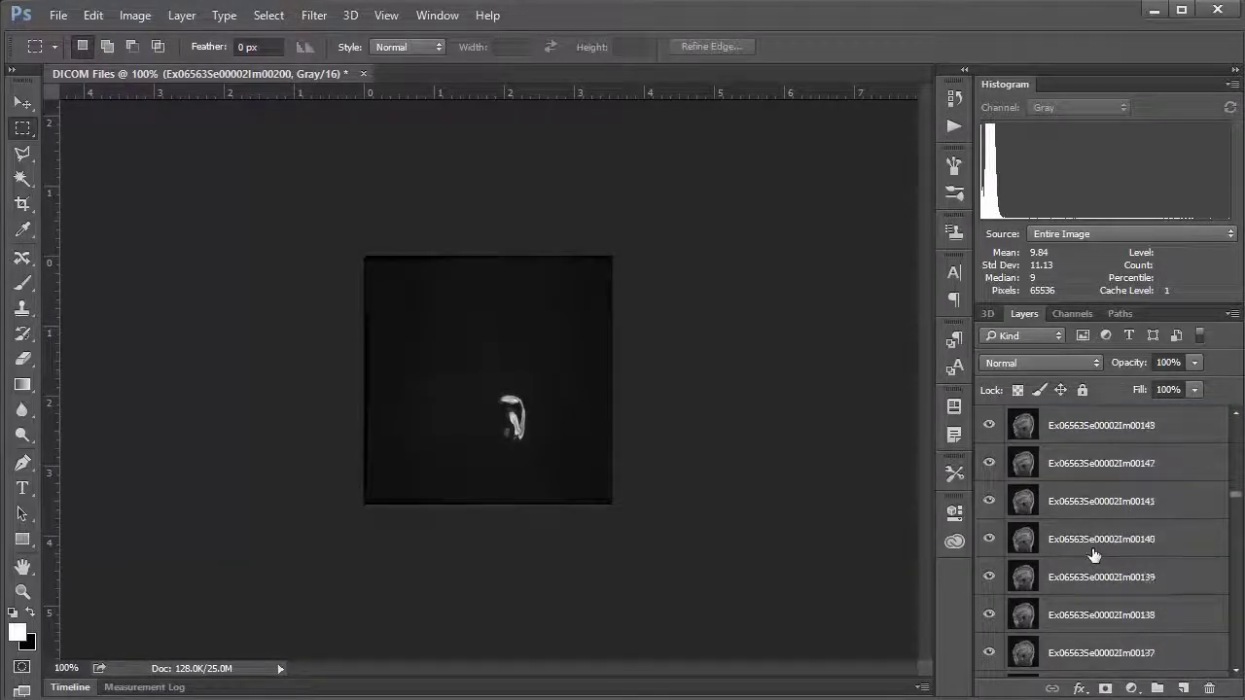
scroll(1091, 576, "down", 6)
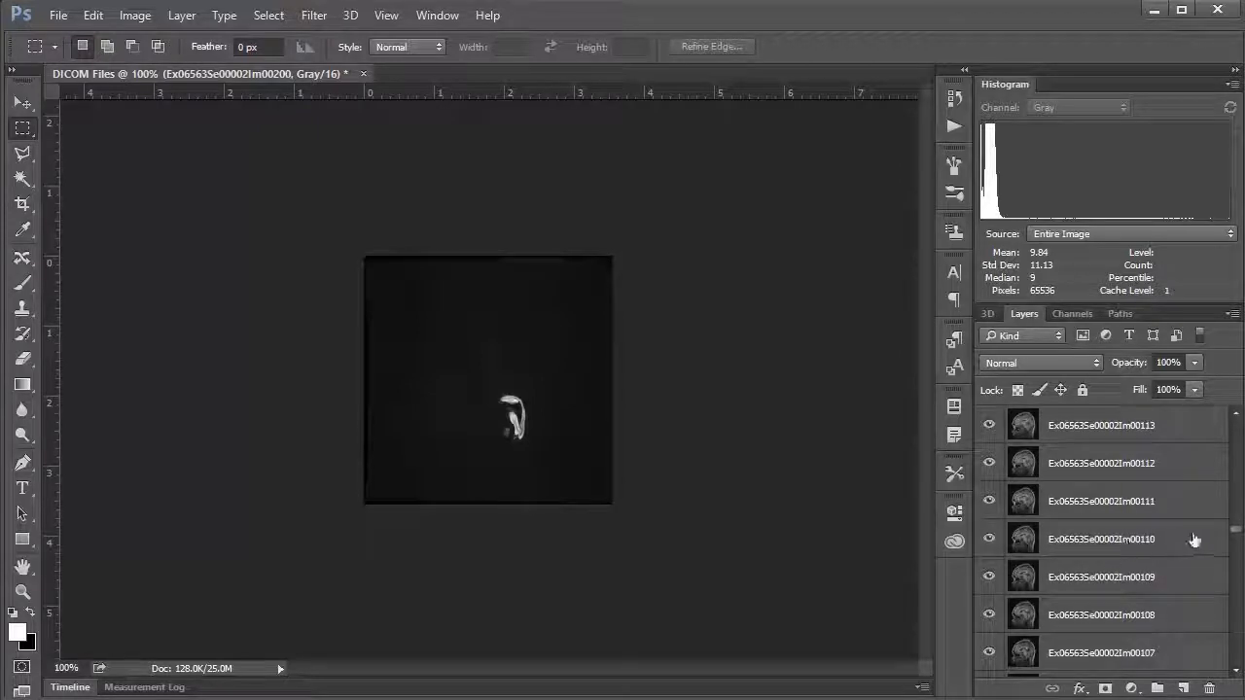
left_click_drag(1240, 532, 1221, 430)
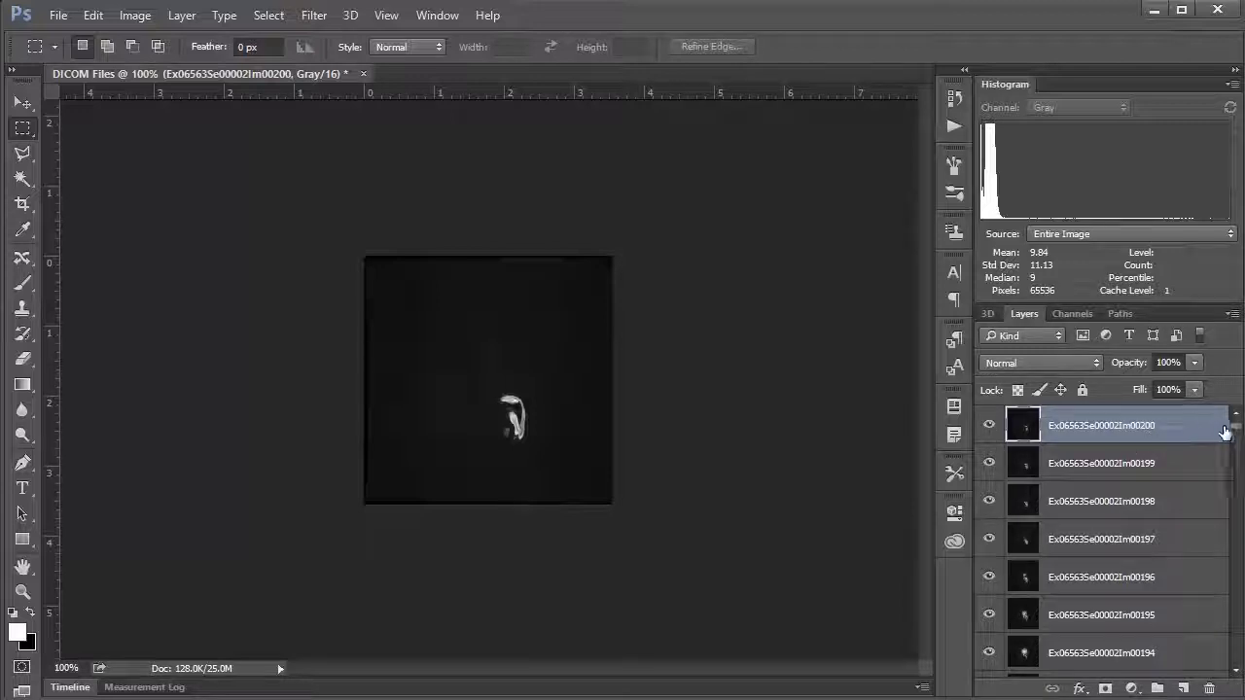
left_click_drag(1236, 431, 1241, 679)
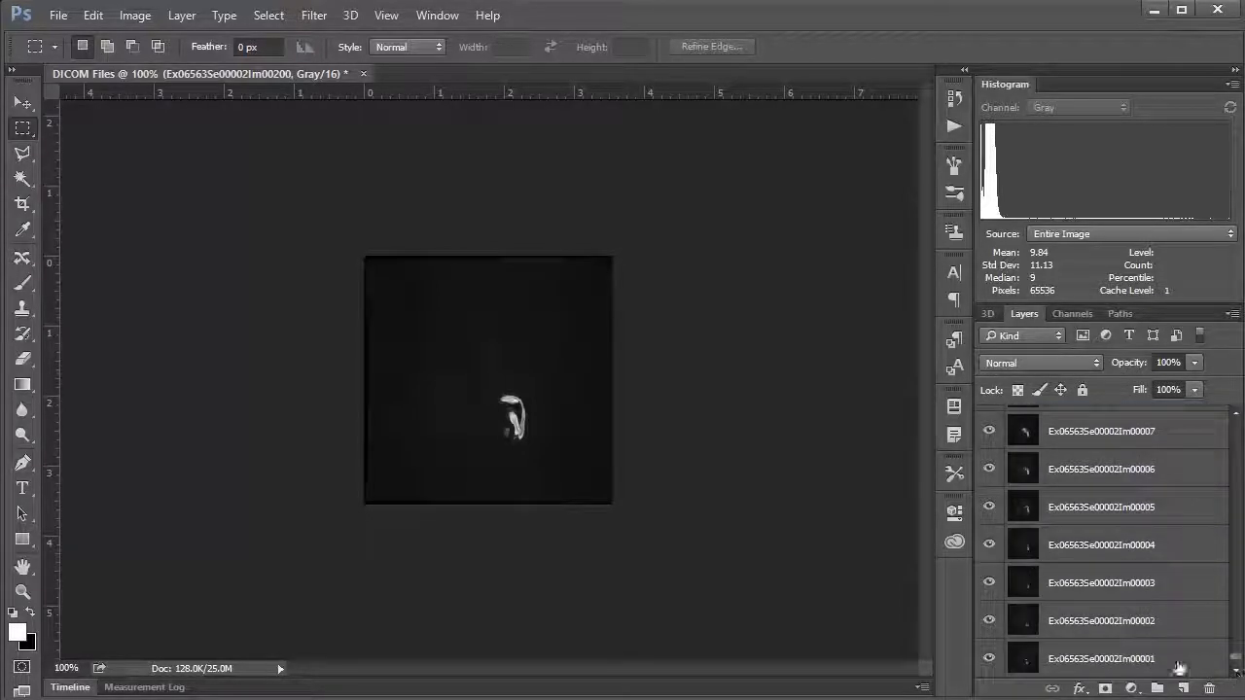
left_click(1223, 660)
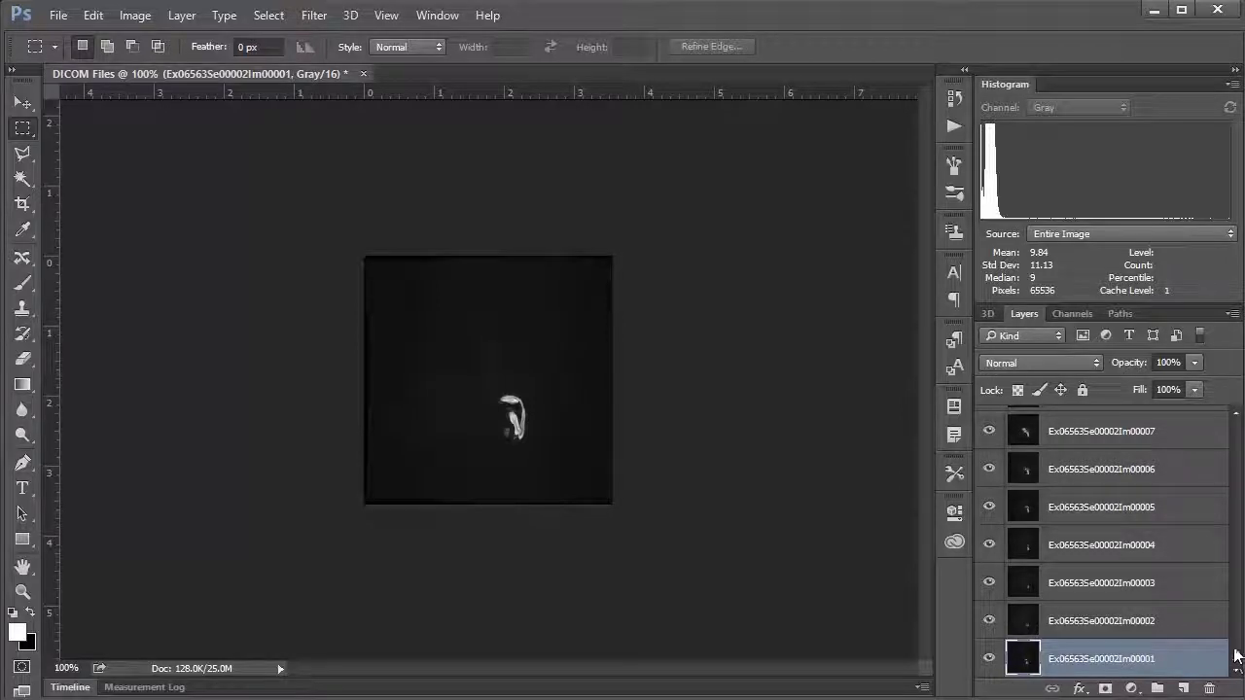
Select all slice layers, apply Layer > Arrange > Reverse, and select the top layer Im00001
mouse_move(1237, 665)
left_mouse_down()
mouse_move(1228, 570)
mouse_move(1238, 671)
left_mouse_up()
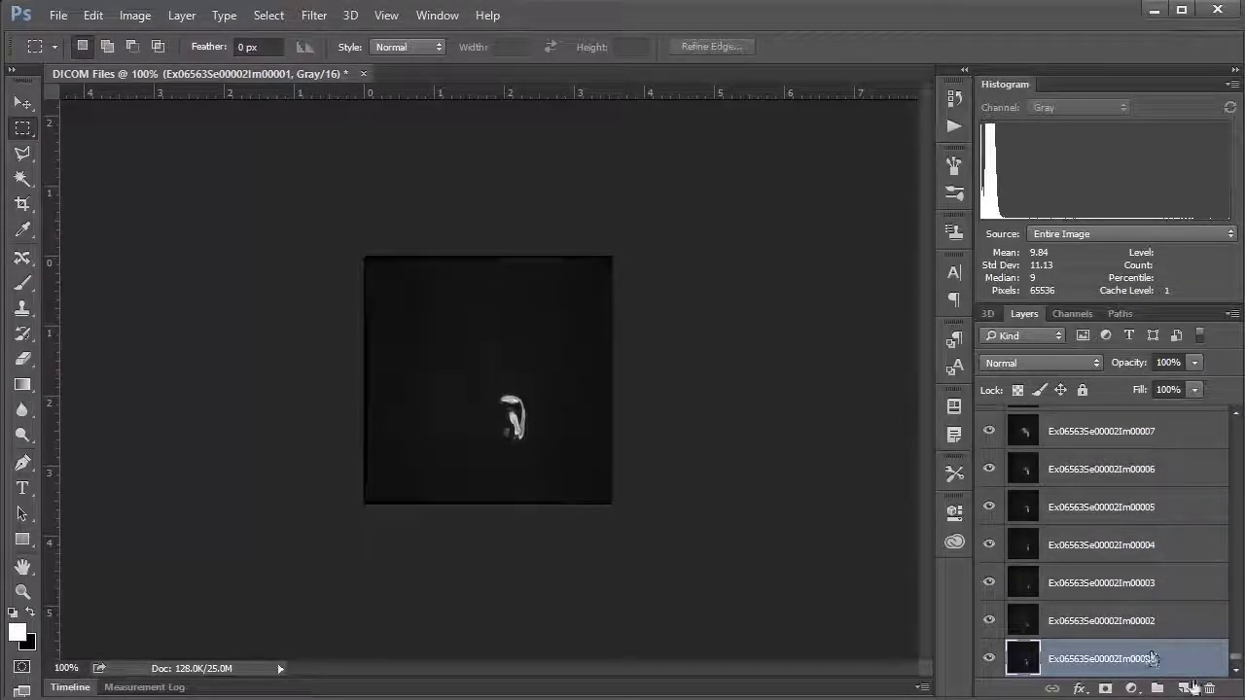
left_click_drag(1235, 669, 1233, 417)
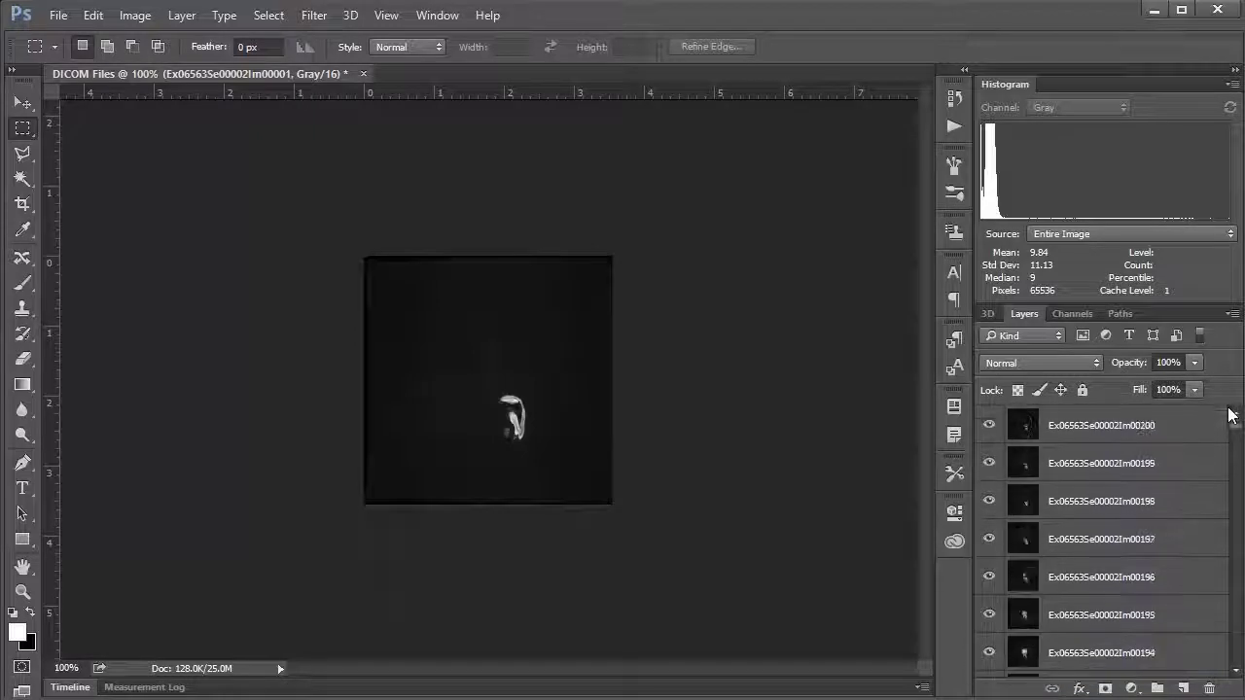
left_click(1160, 432, "shift")
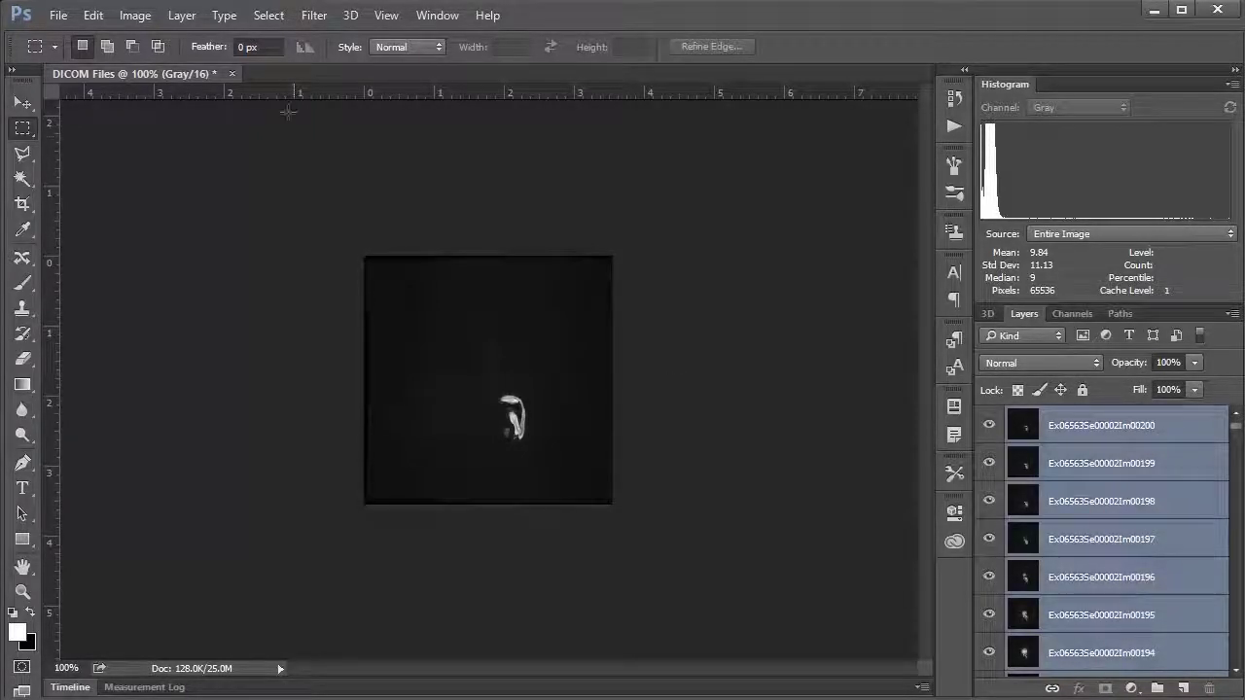
left_click(179, 15)
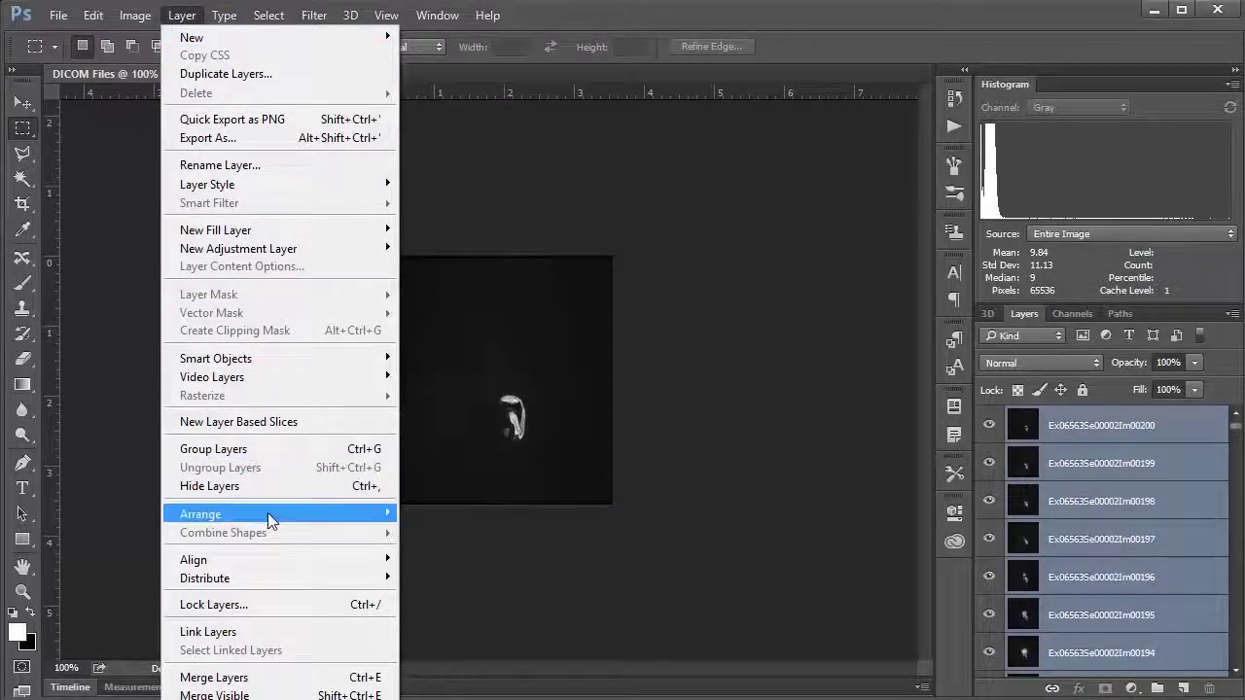
mouse_move(270, 521)
left_click(457, 588)
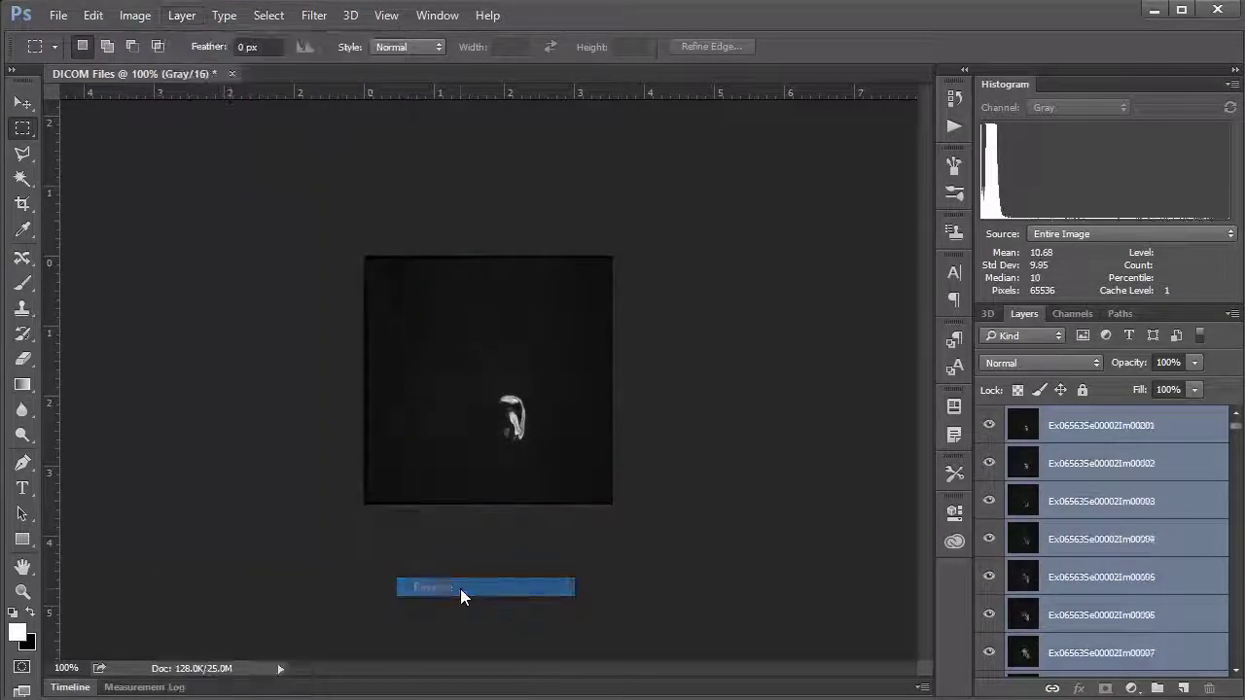
left_click(1160, 440)
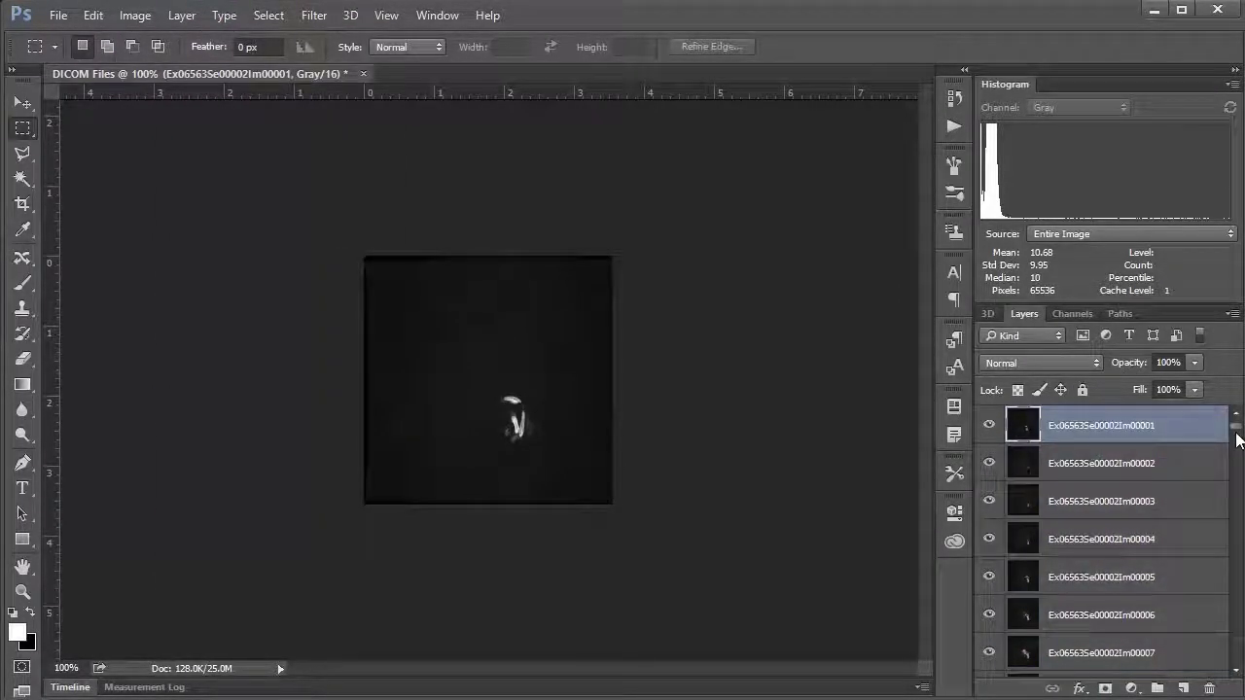
mouse_move(1238, 433)
left_mouse_down()
mouse_move(1231, 508)
mouse_move(1233, 419)
left_mouse_up()
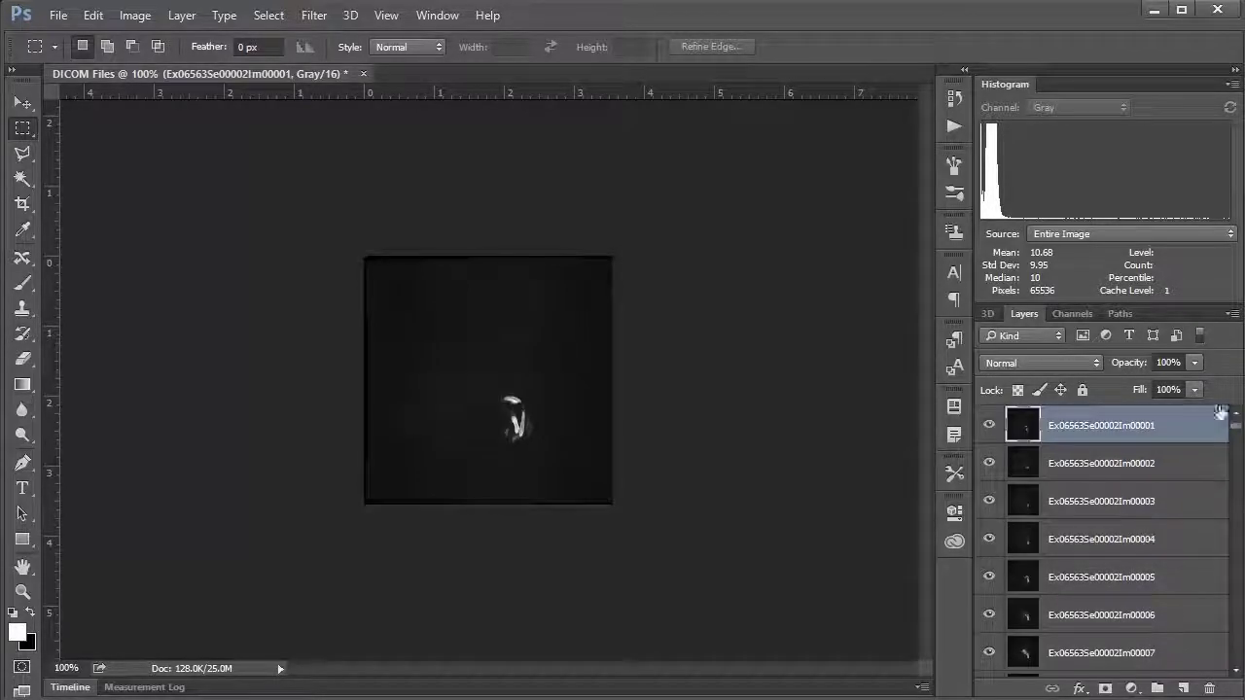
Show only Im00001, then step visibility with Alt+[ through slices up to Im00046
left_click(989, 428, "alt")
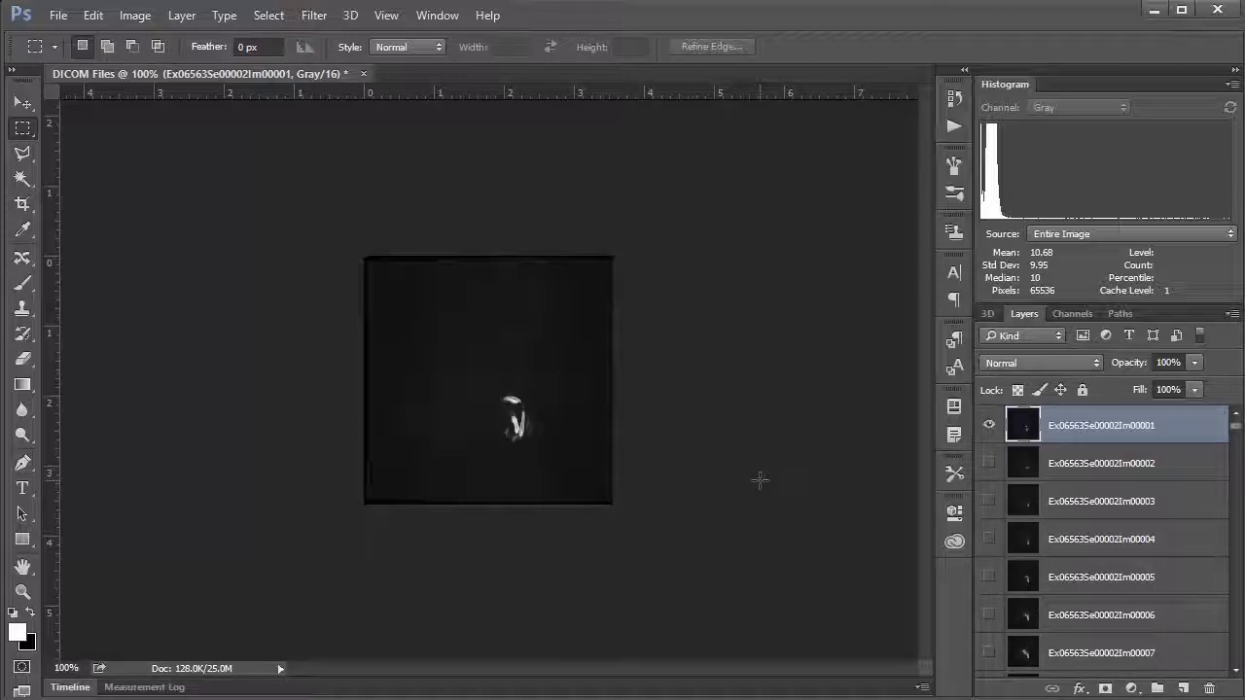
key("alt")
key("alt+bracketleft")
key("alt+bracketleft")
key("alt+bracketleft")
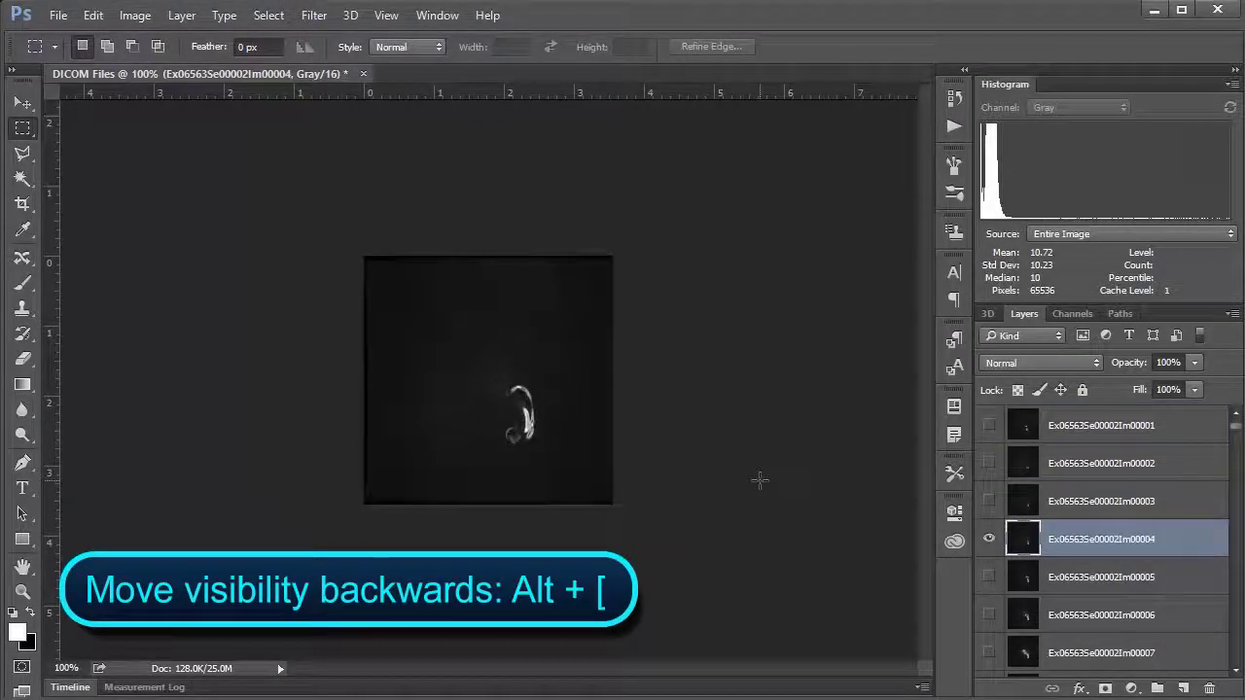
key("alt+bracketleft")
key("alt+bracketleft")
key("alt+bracketleft")
key("alt+bracketleft")
key("alt+bracketleft")
key("alt+bracketleft")
key("alt+bracketleft")
key("alt+bracketleft")
key("alt+bracketleft")
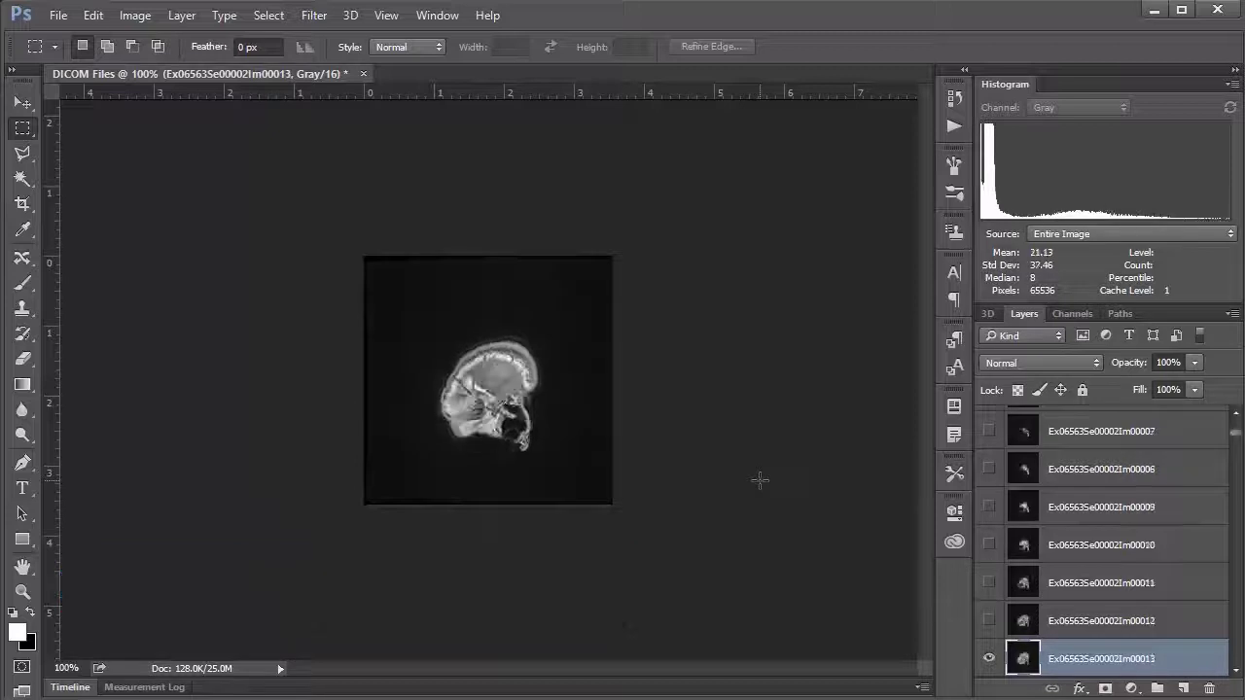
key("alt+bracketleft")
key("alt+bracketleft")
key("alt+bracketleft")
key("alt+bracketleft")
key("alt+bracketleft")
key("alt+bracketleft")
key("alt+bracketleft")
key("alt+bracketleft")
key("alt+bracketleft")
key("alt+bracketleft")
key("alt+bracketleft")
key("alt+bracketleft")
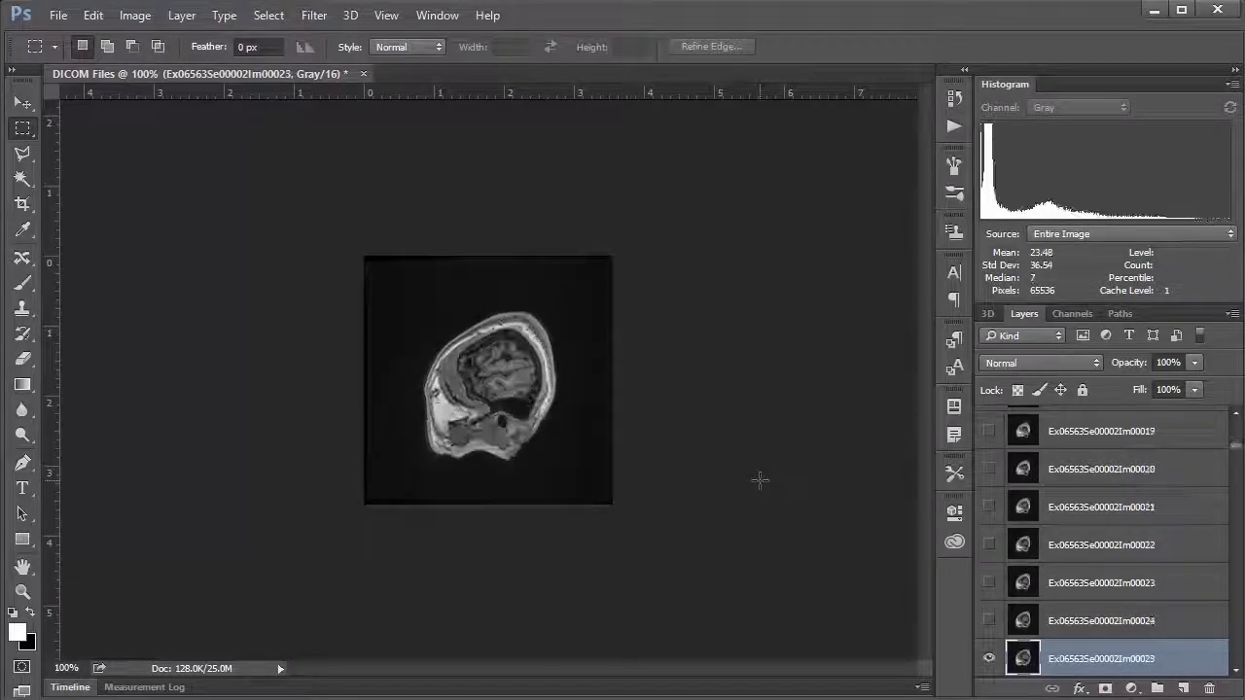
key("alt+bracketleft")
key("alt+bracketleft")
key("alt+bracketleft")
key("alt+bracketleft")
key("alt+bracketleft")
key("alt+bracketleft")
key("alt+bracketleft")
key("alt+bracketleft")
key("alt+bracketleft")
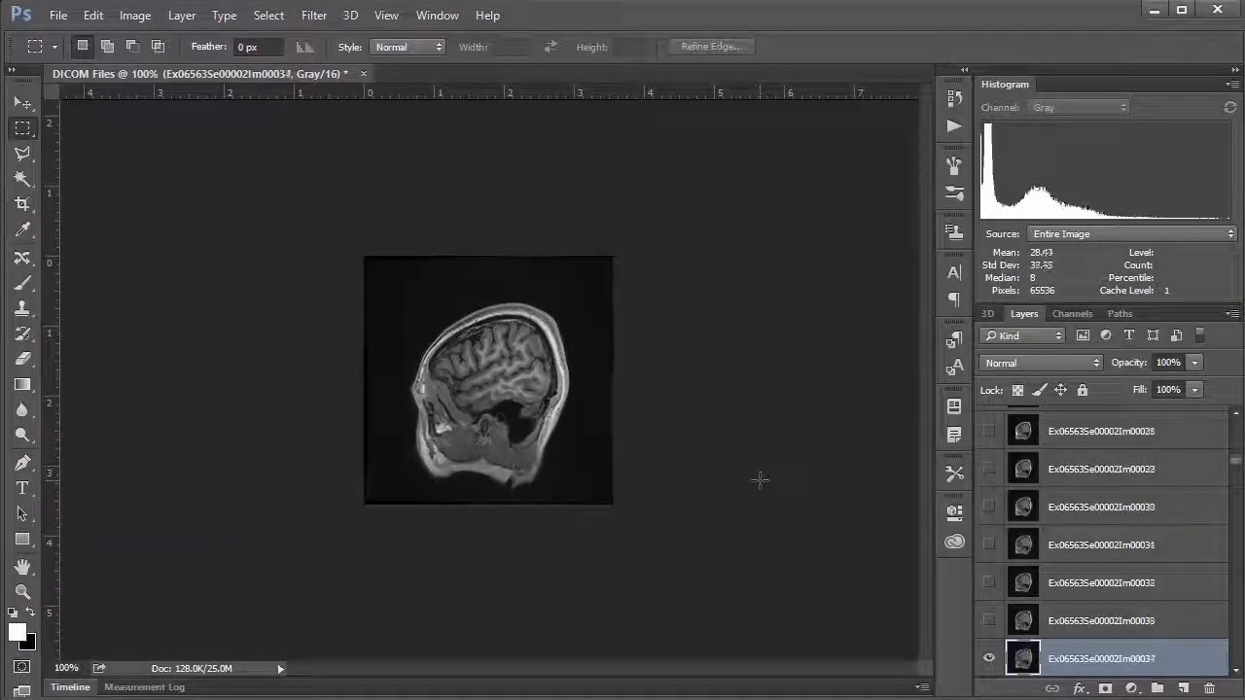
key("alt+bracketleft")
key("alt+bracketleft")
key("alt+bracketleft")
key("alt+bracketleft")
key("alt+bracketleft")
key("alt+bracketleft")
key("alt+bracketleft")
key("alt+bracketleft")
key("alt+bracketleft")
key("alt+bracketleft")
key("alt+bracketleft")
key("alt+bracketleft")
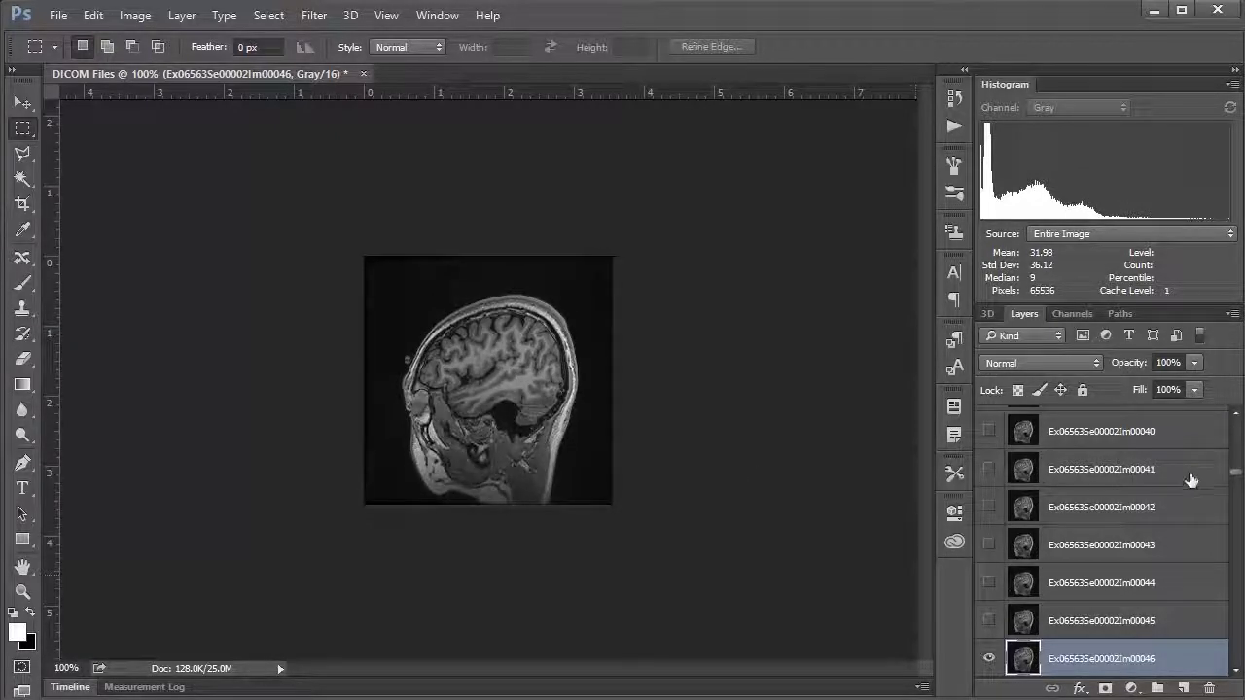
Alt-click an eye icon to make every slice layer visible again
left_click_drag(1236, 459, 1235, 420)
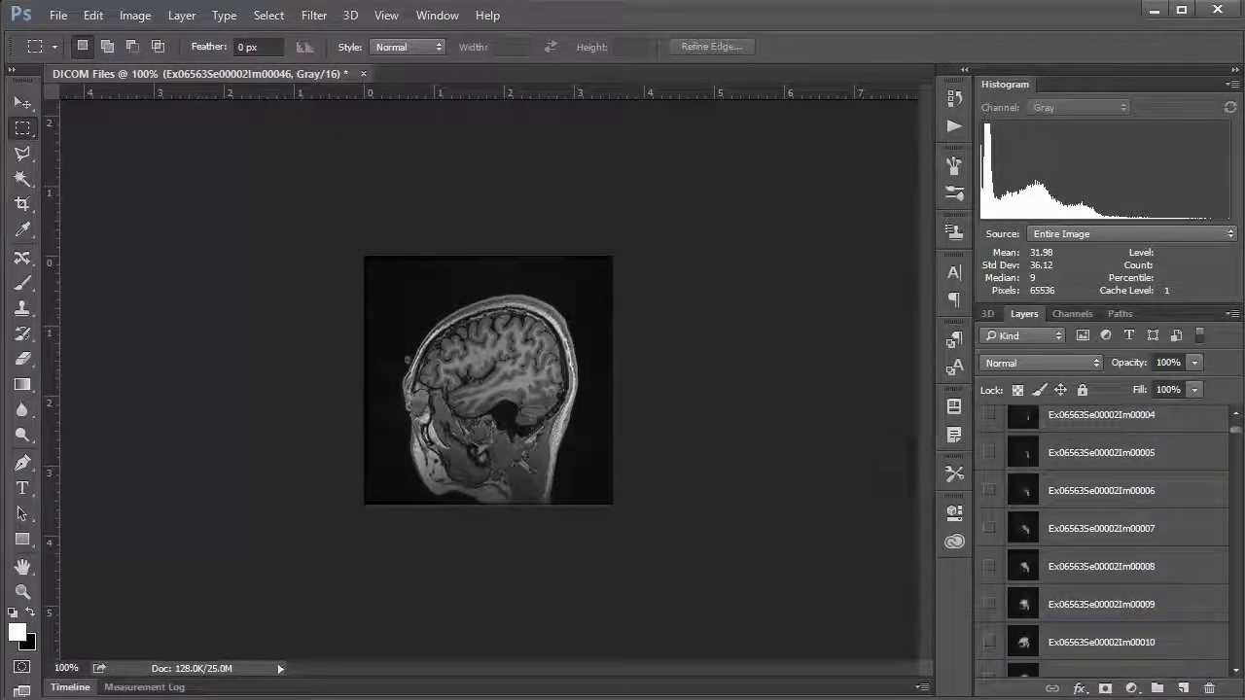
left_click(990, 416)
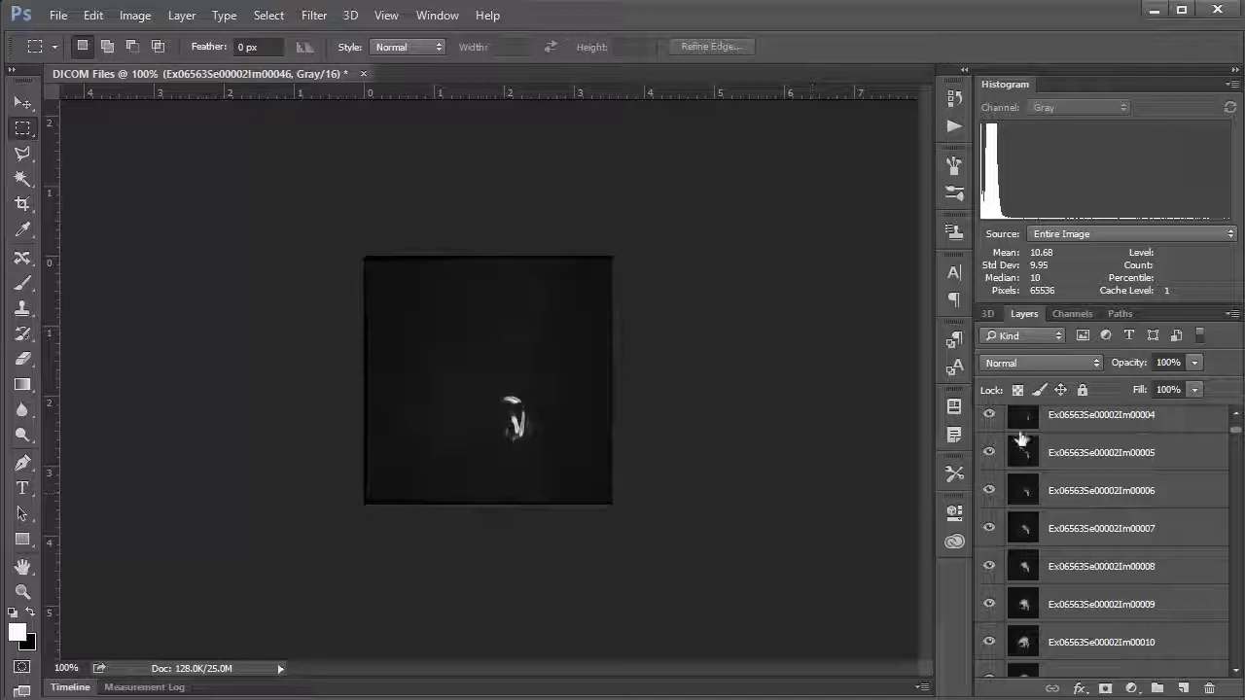
scroll(1161, 479, "up", 3)
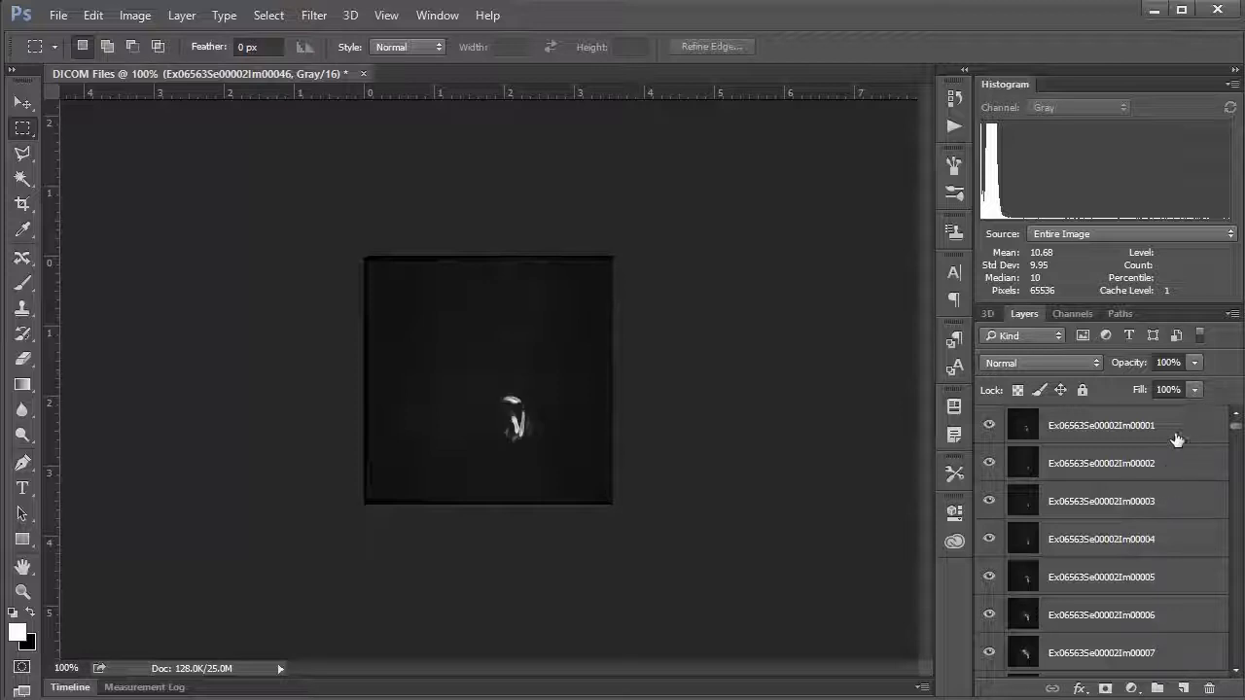
Select every slice layer from Im00001 through Im00200
left_click(1177, 435)
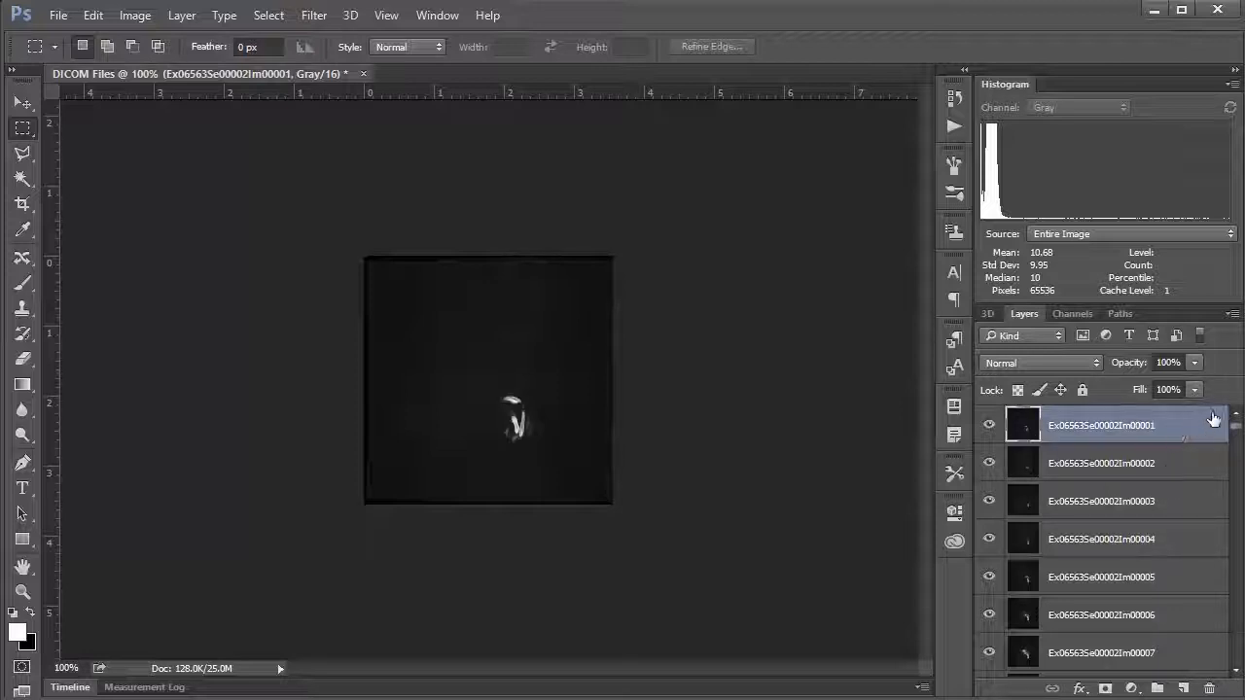
left_click_drag(1234, 431, 1240, 671)
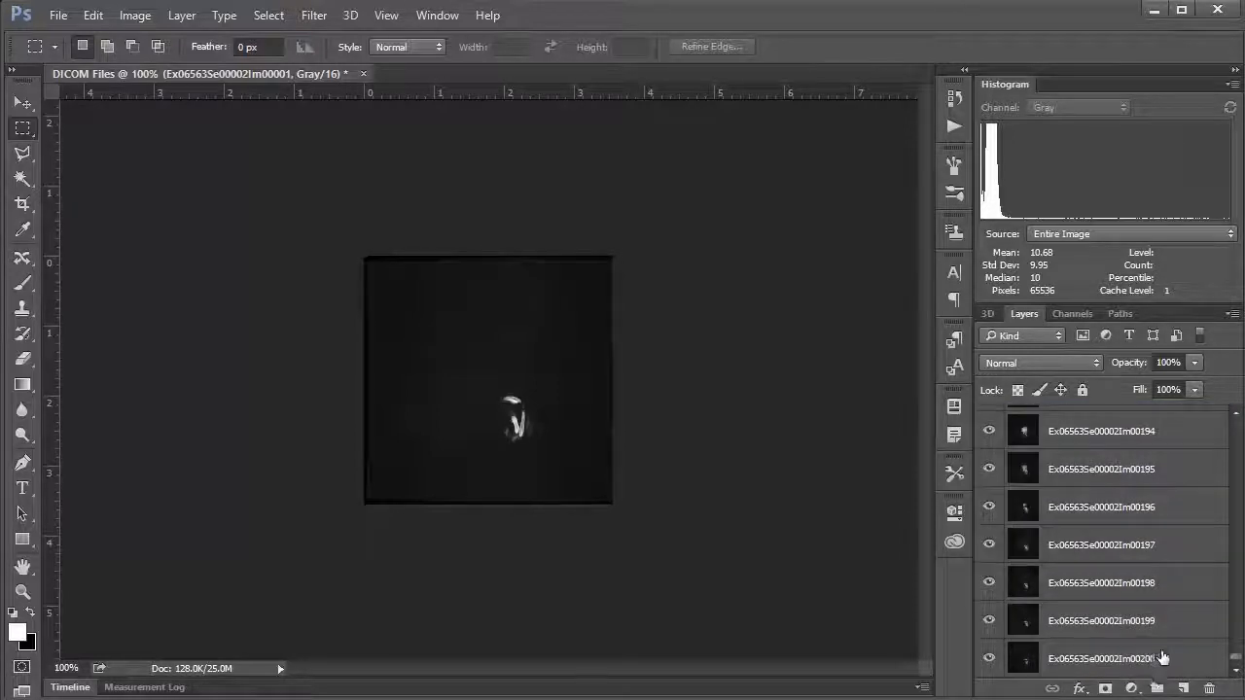
left_click(1155, 659)
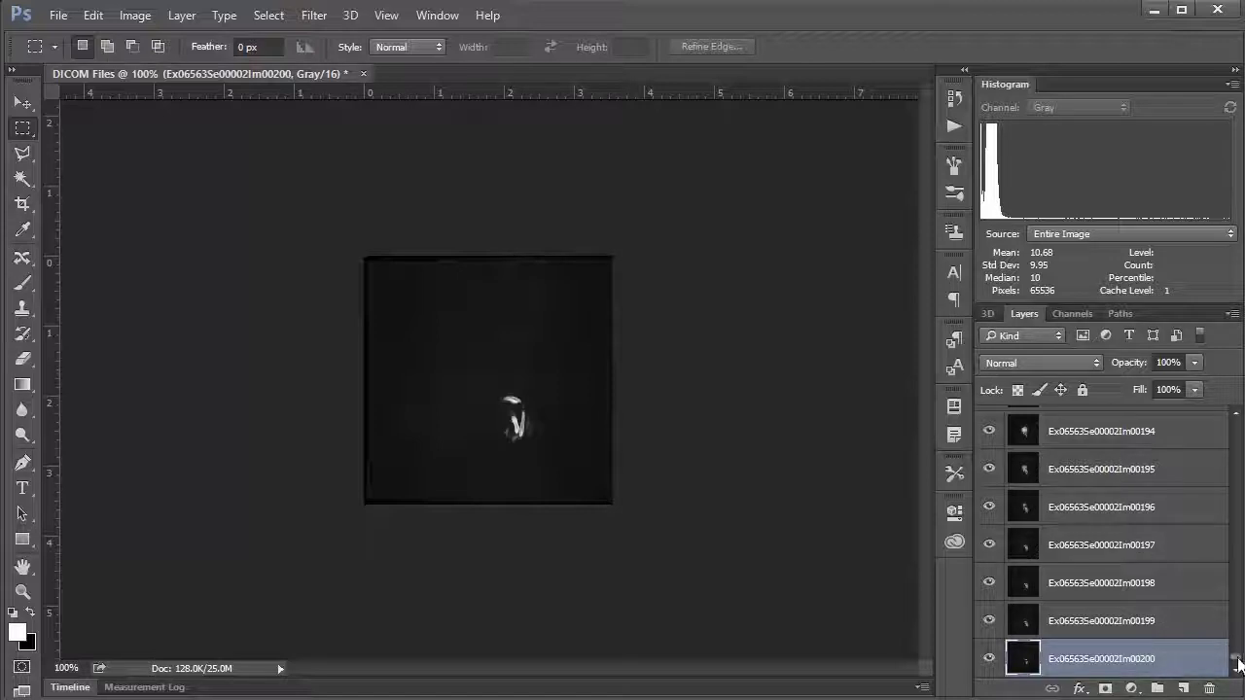
left_click_drag(1238, 665, 1226, 412)
left_click(1163, 437, "shift")
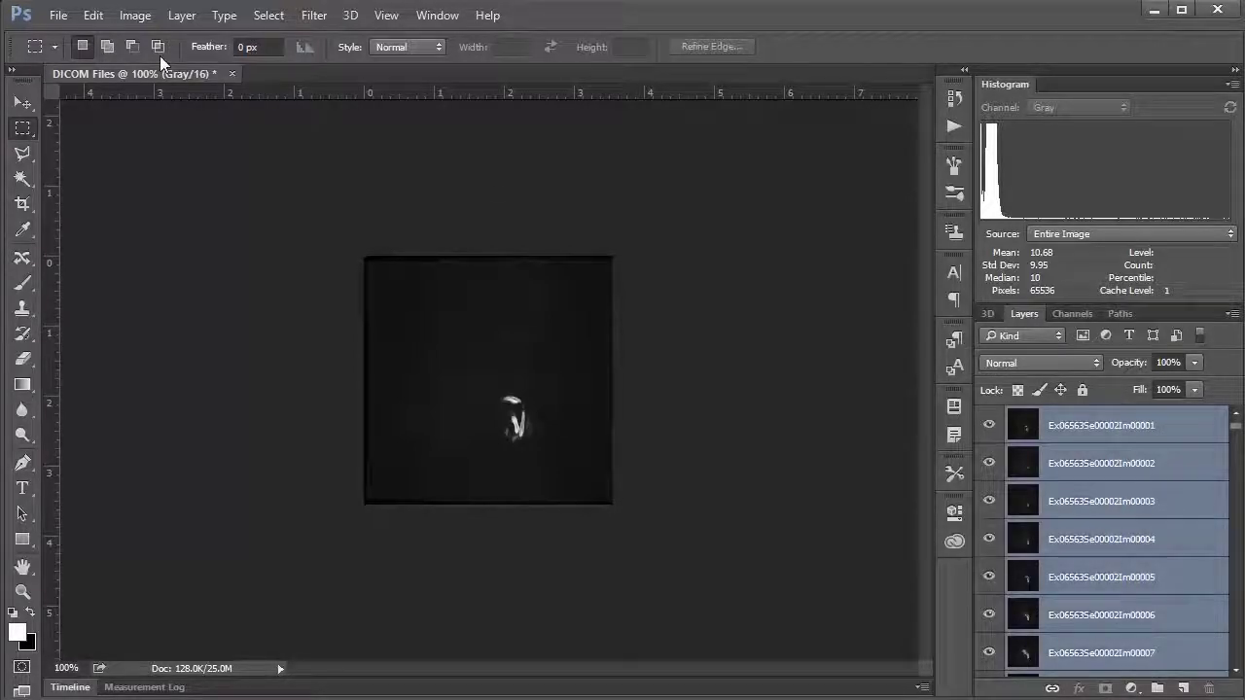
Duplicate the selected layers, then select only the Im00200 copy layer
left_click(224, 15)
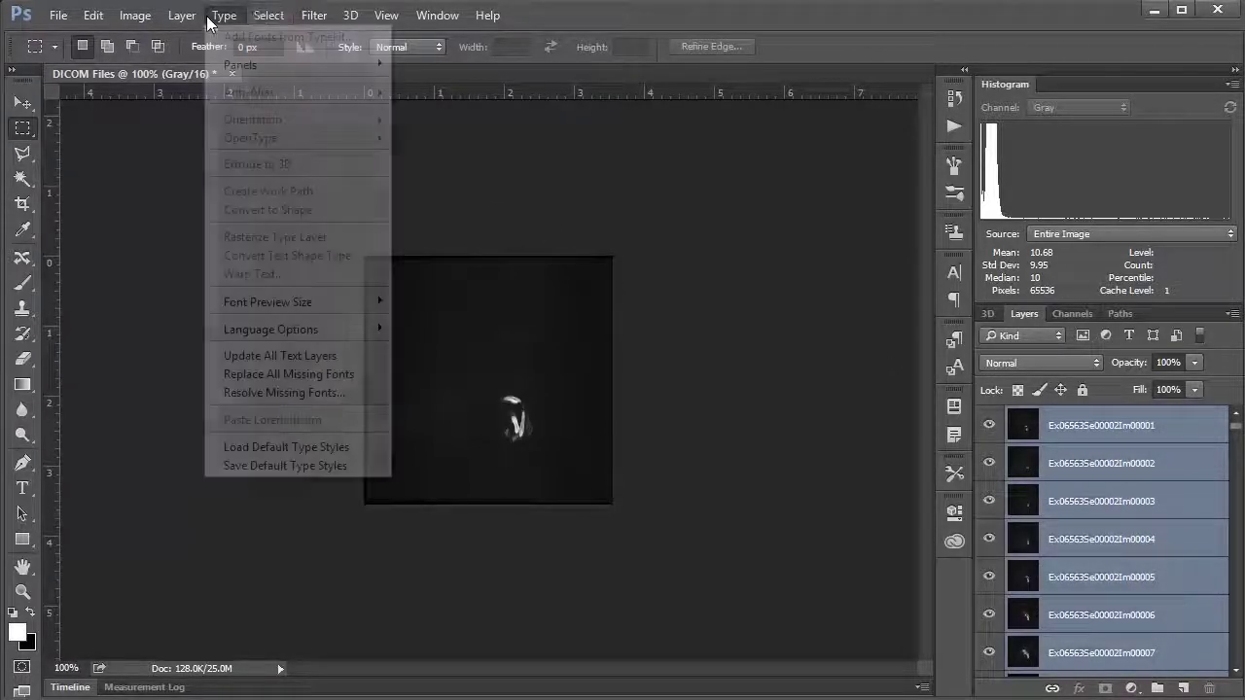
mouse_move(182, 16)
left_click(201, 74)
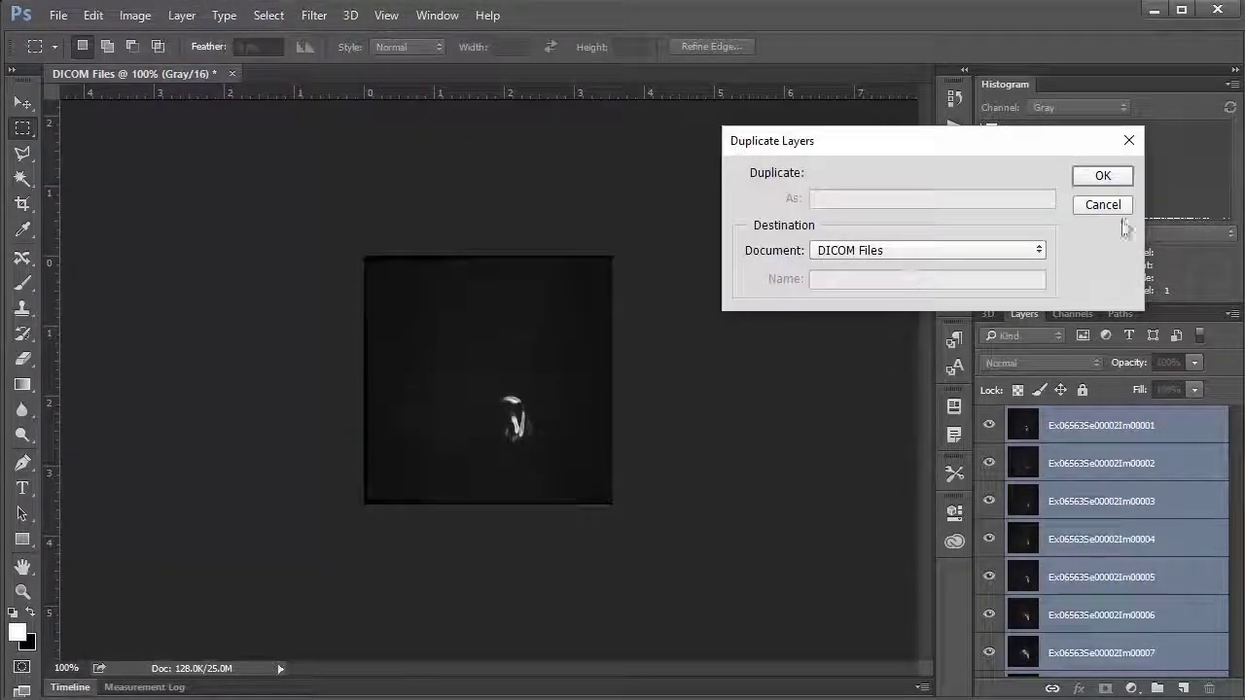
left_click(1105, 176)
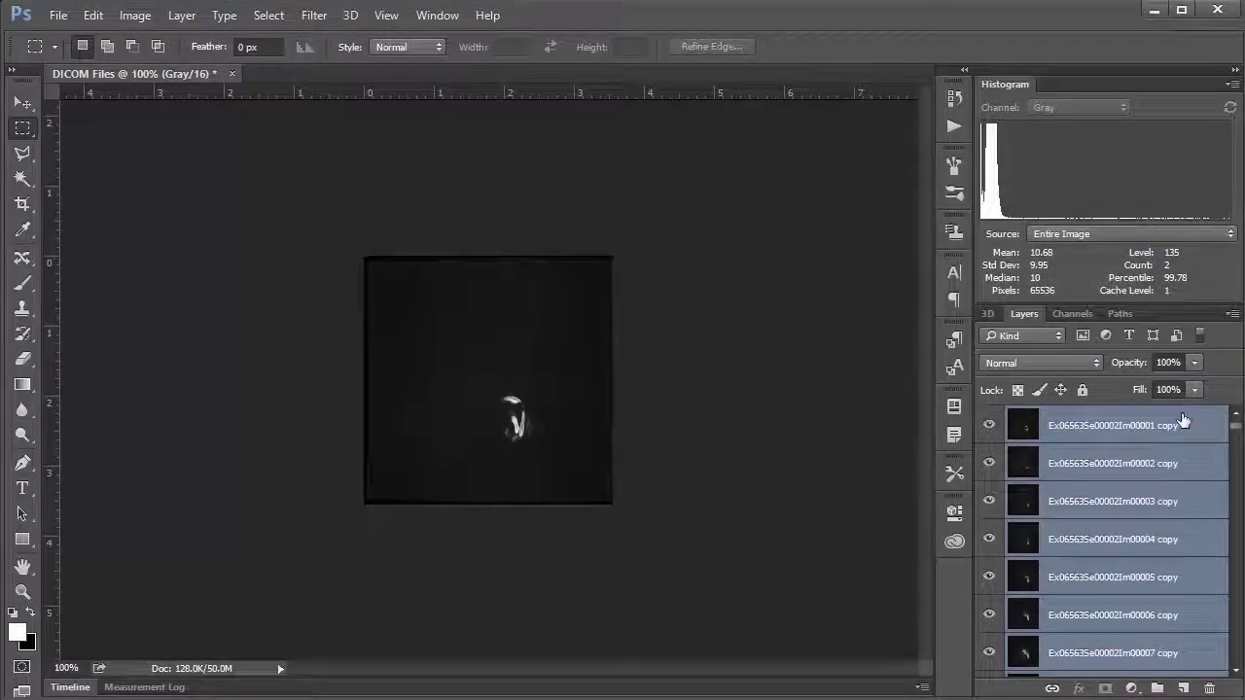
left_click_drag(1237, 431, 1234, 551)
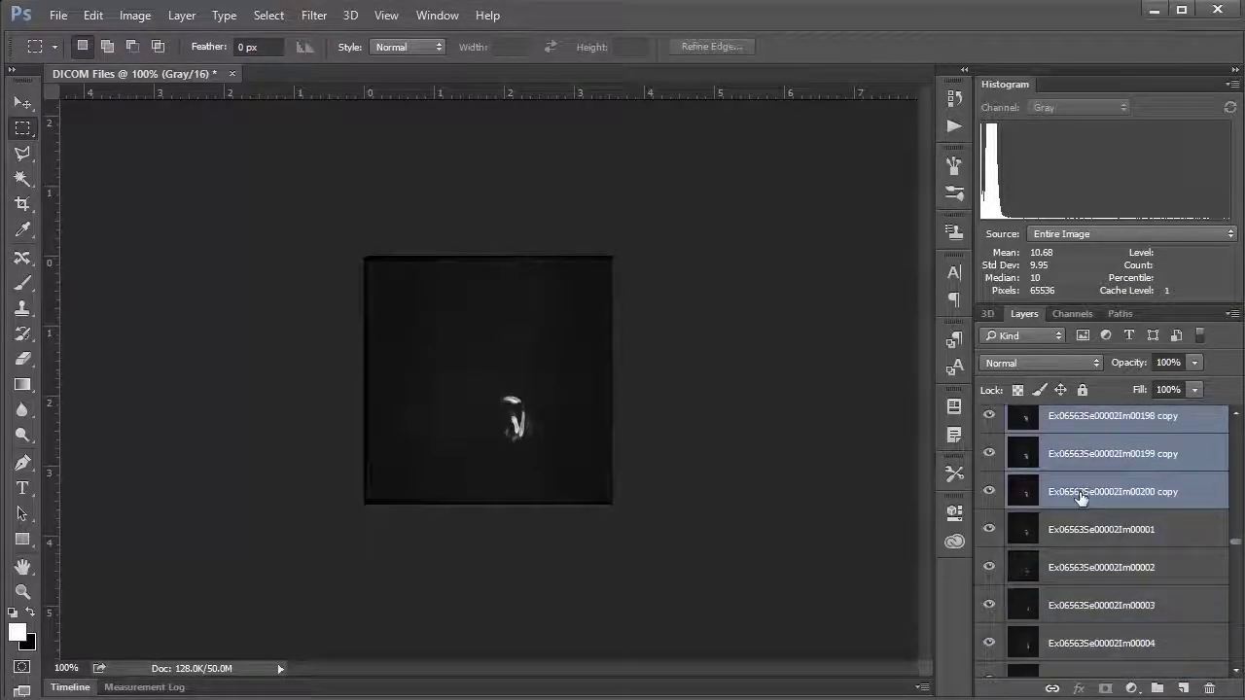
left_click(1143, 499)
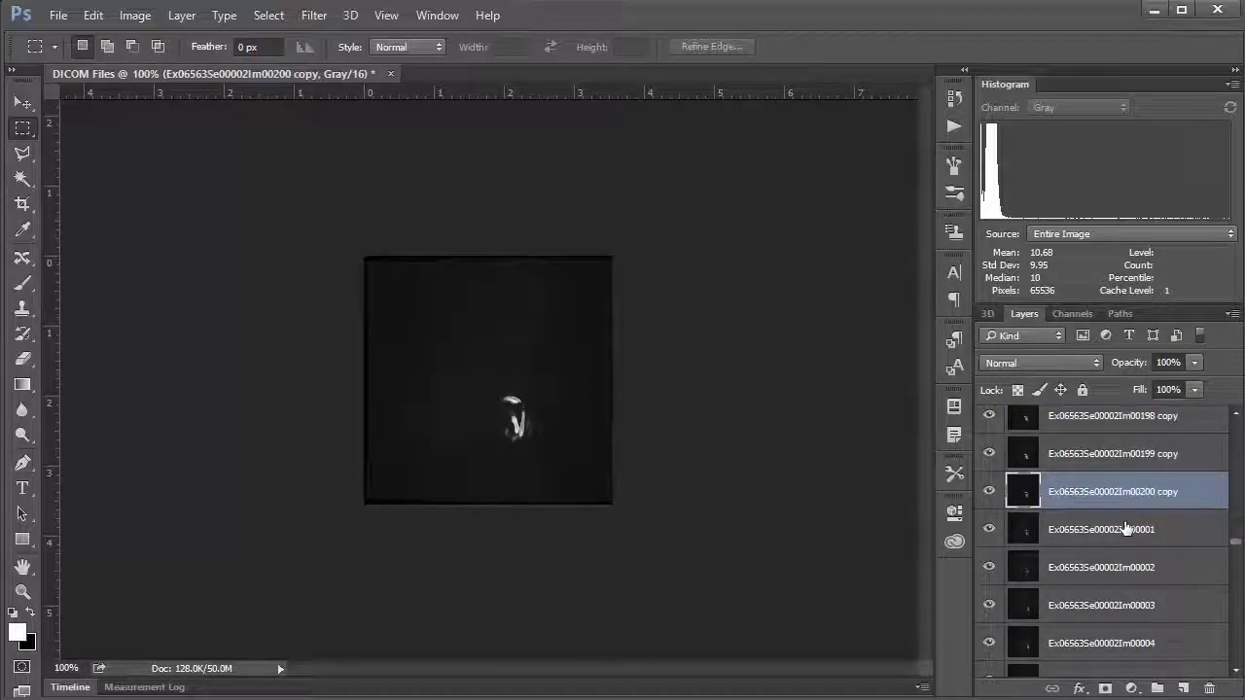
Select original layers Im00001–Im00200, reverse their order, then select only the original Im00200
left_click(1118, 533)
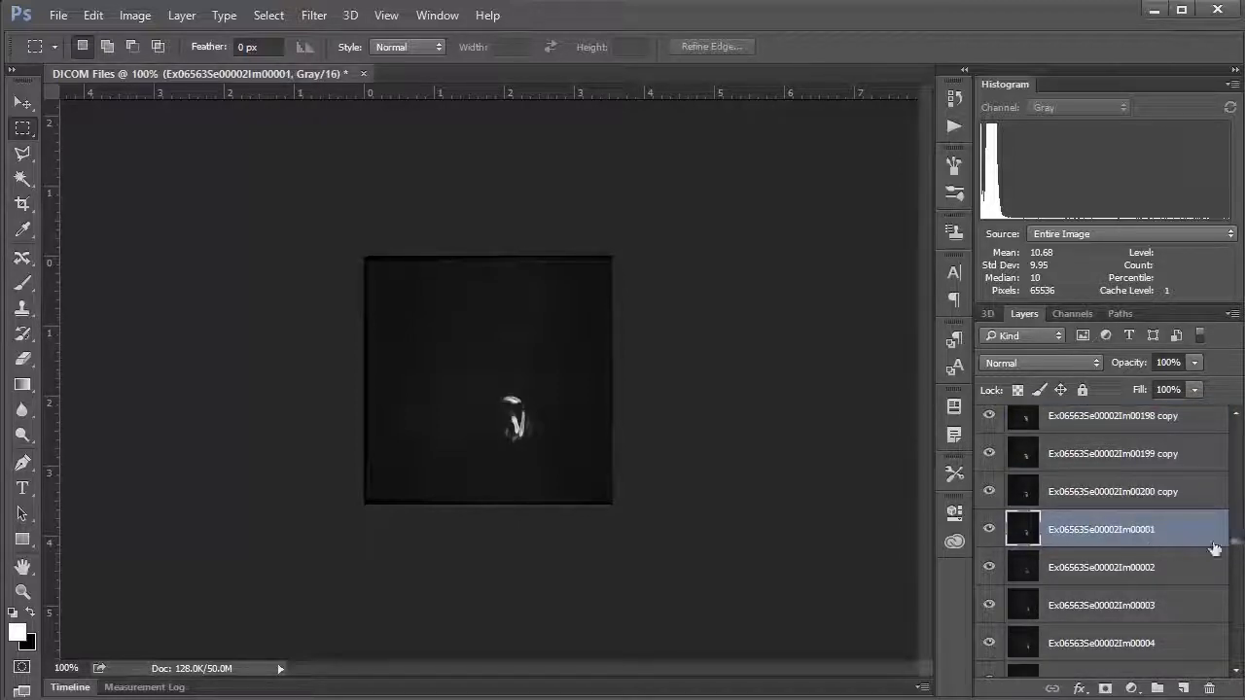
left_click_drag(1235, 542, 1238, 669)
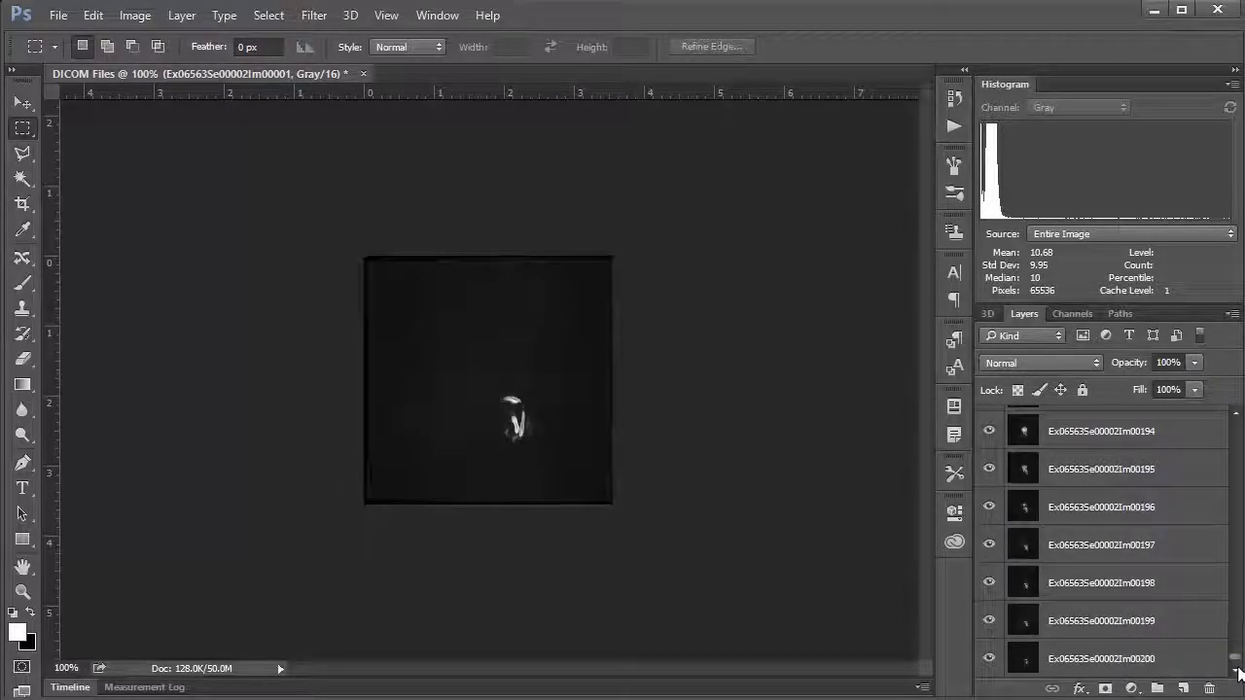
left_click(1135, 660, "shift")
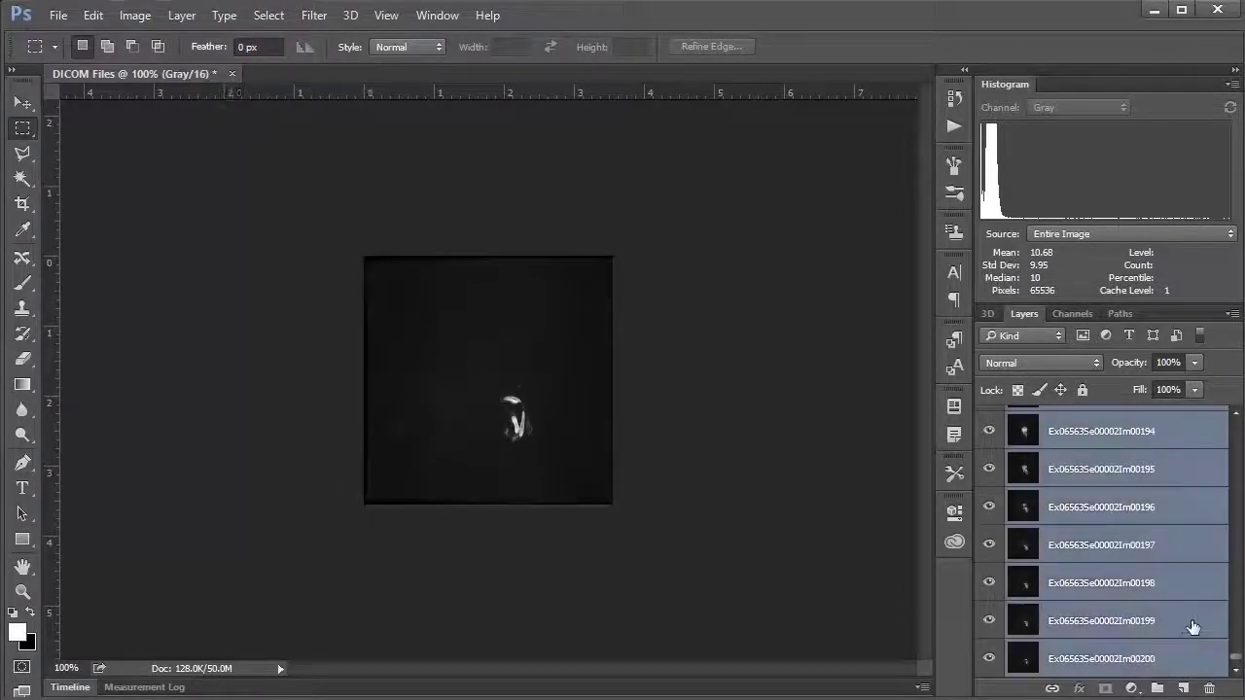
left_click(195, 15)
mouse_move(204, 519)
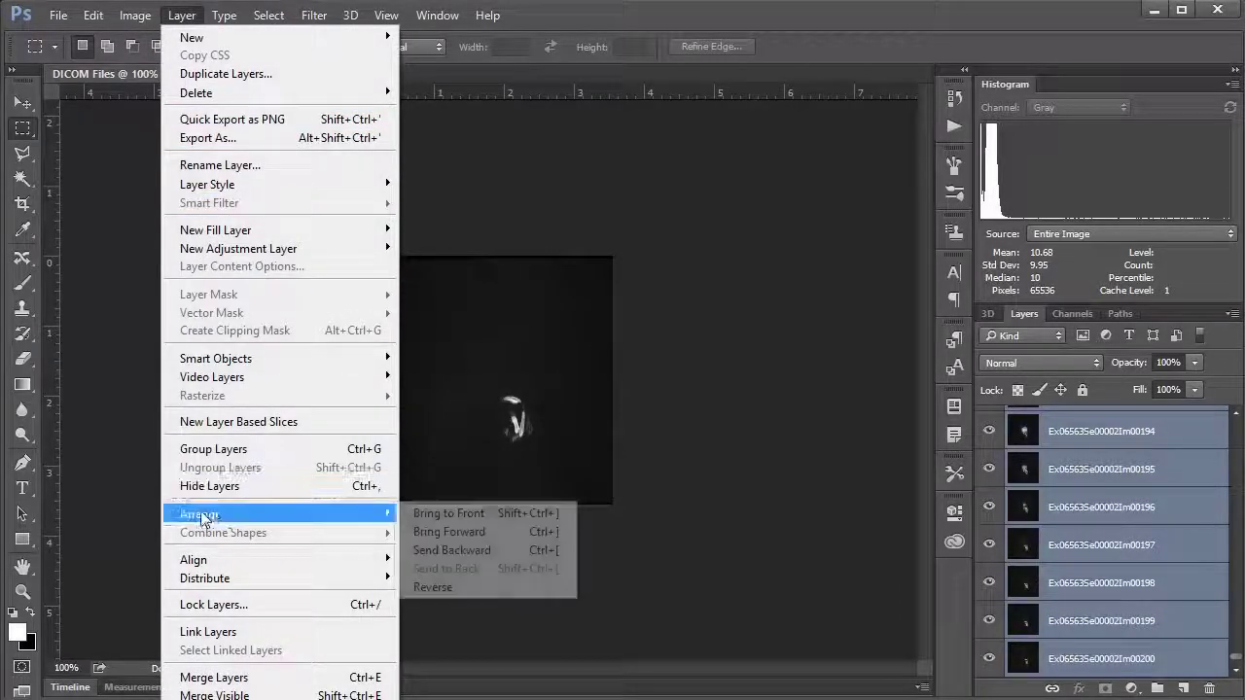
left_click(420, 587)
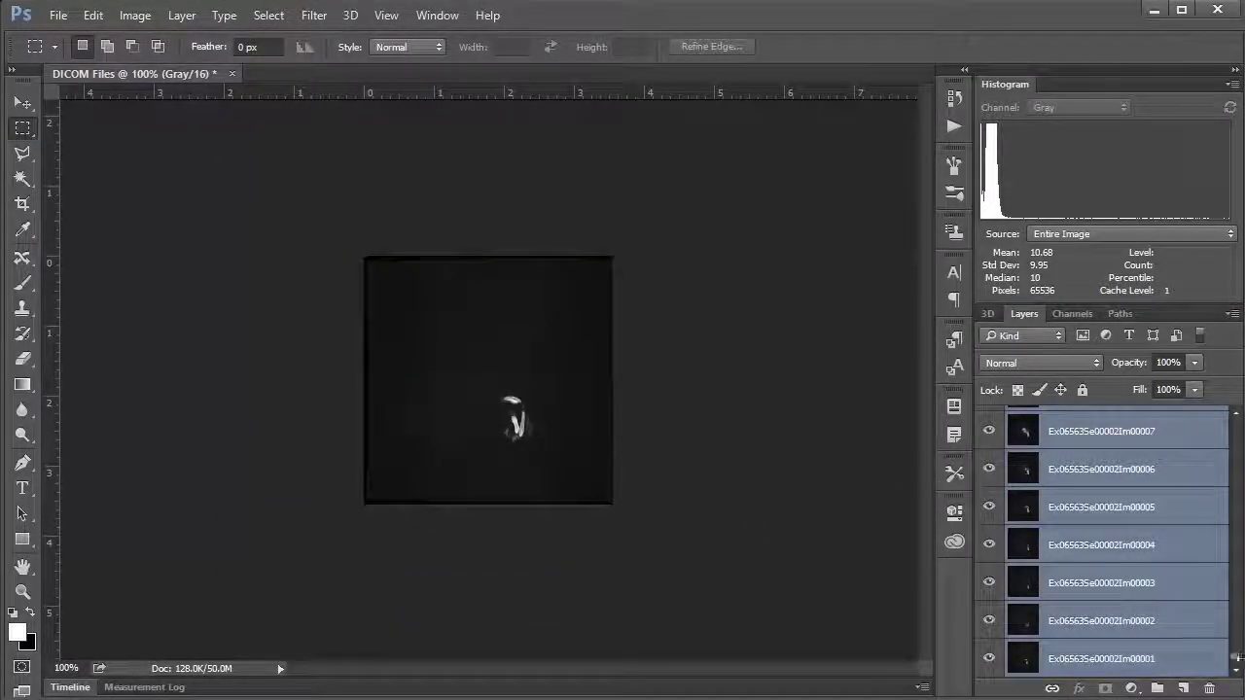
left_click_drag(1236, 659, 1234, 542)
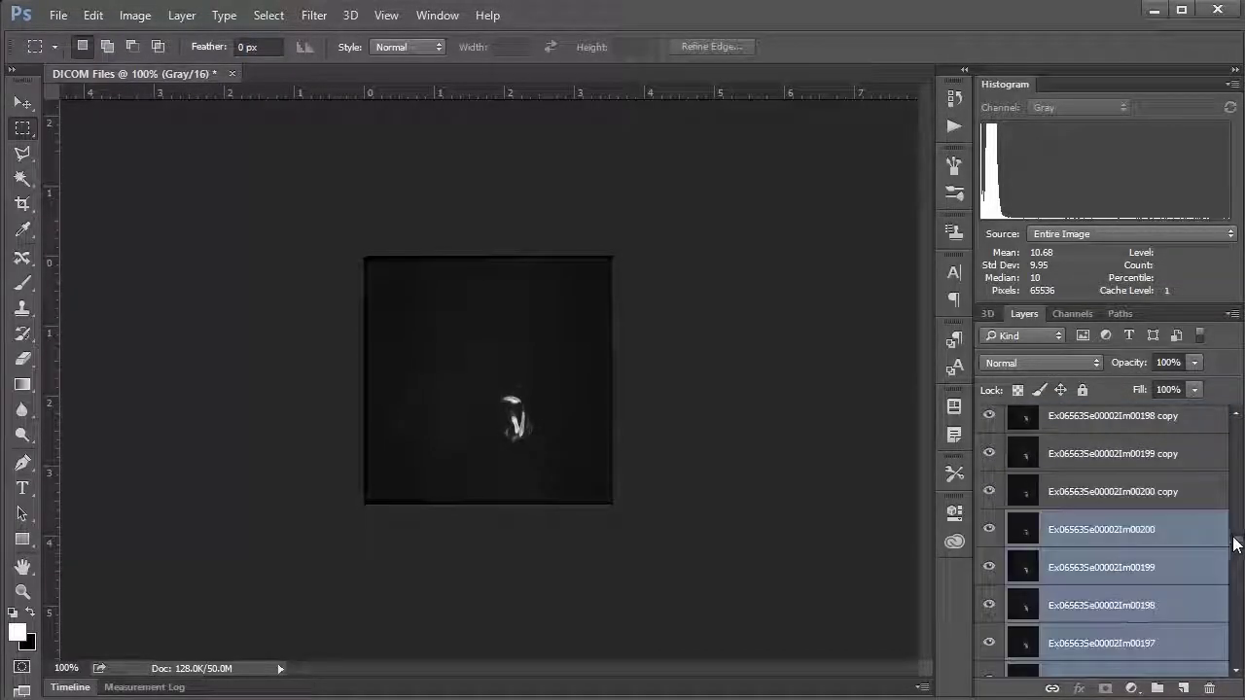
left_click(1117, 503)
left_click(1126, 528)
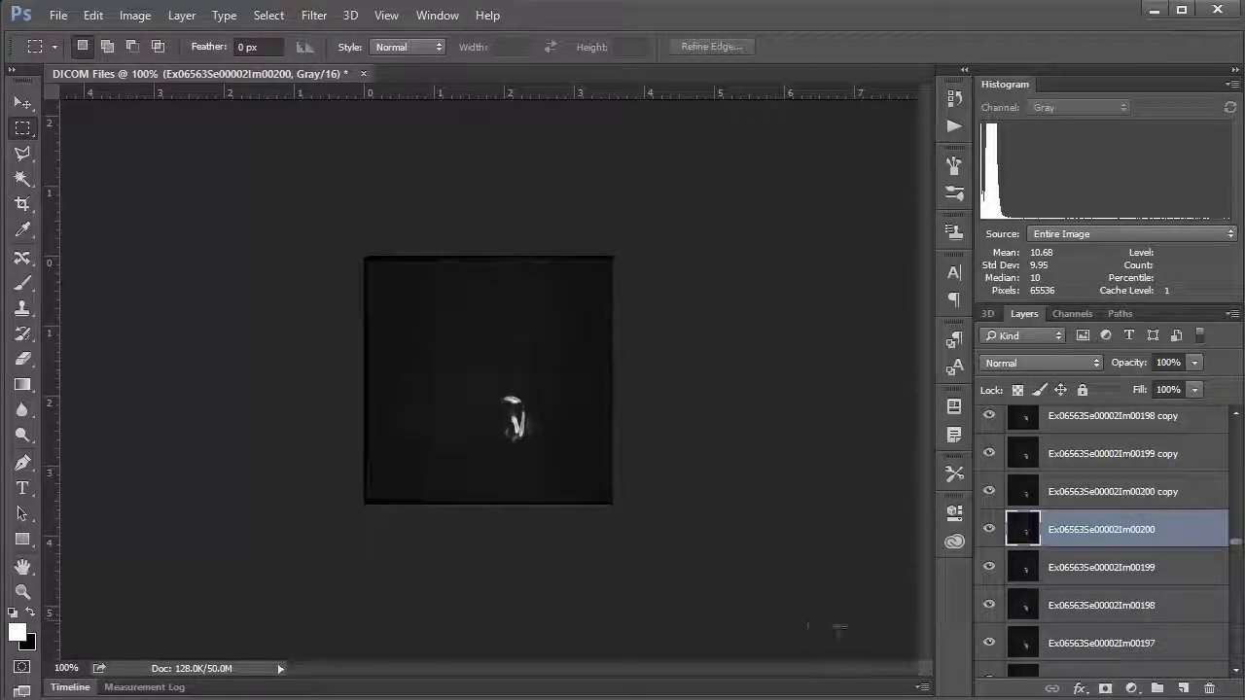
left_click(438, 15)
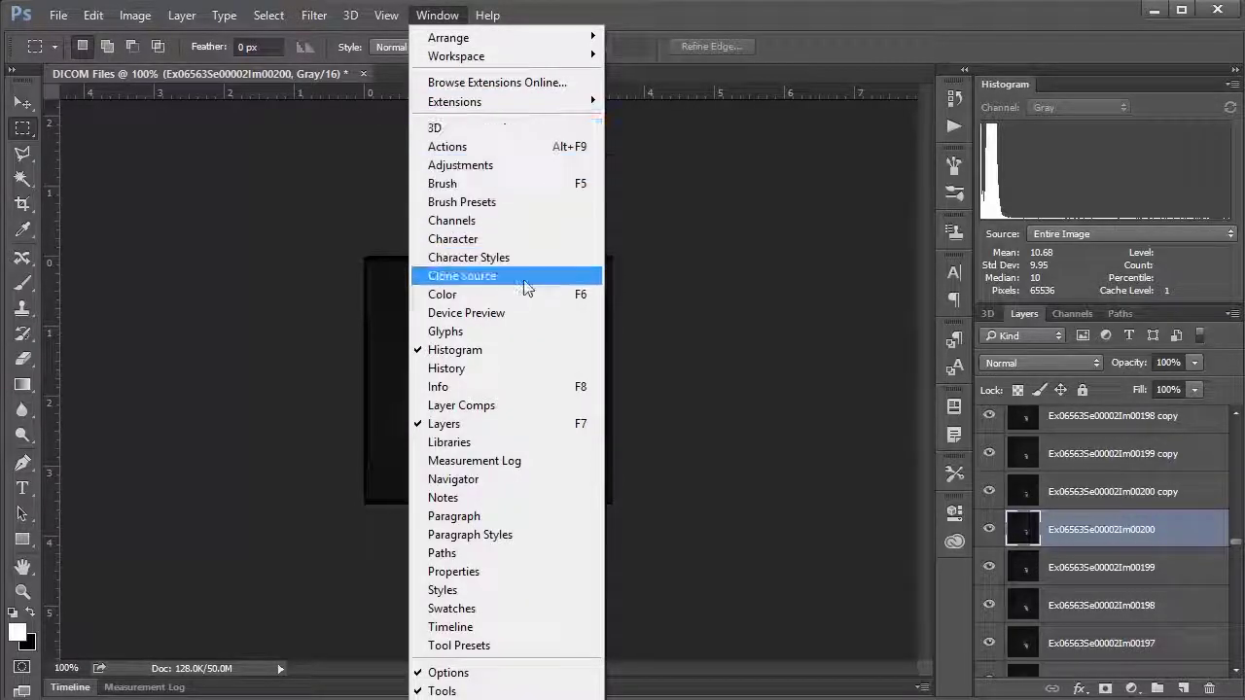
Create a frame animation in the Timeline, make 400 frames from the slice layers, and play it
left_click(478, 627)
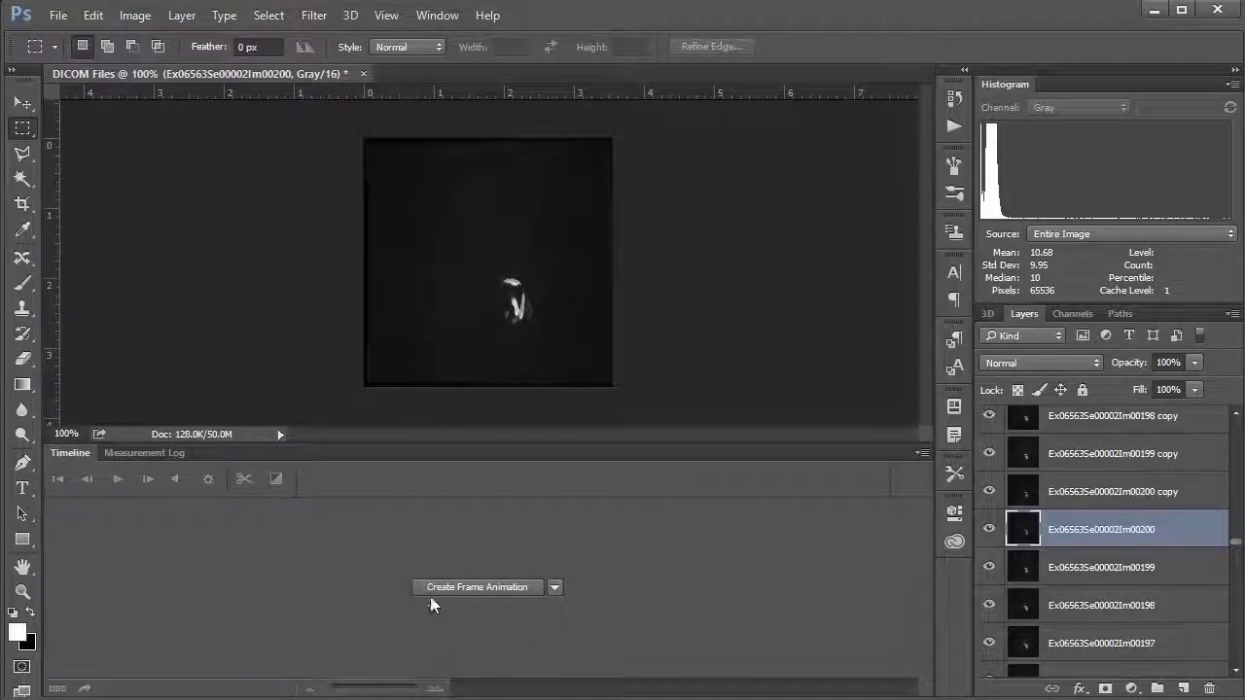
left_click(487, 585)
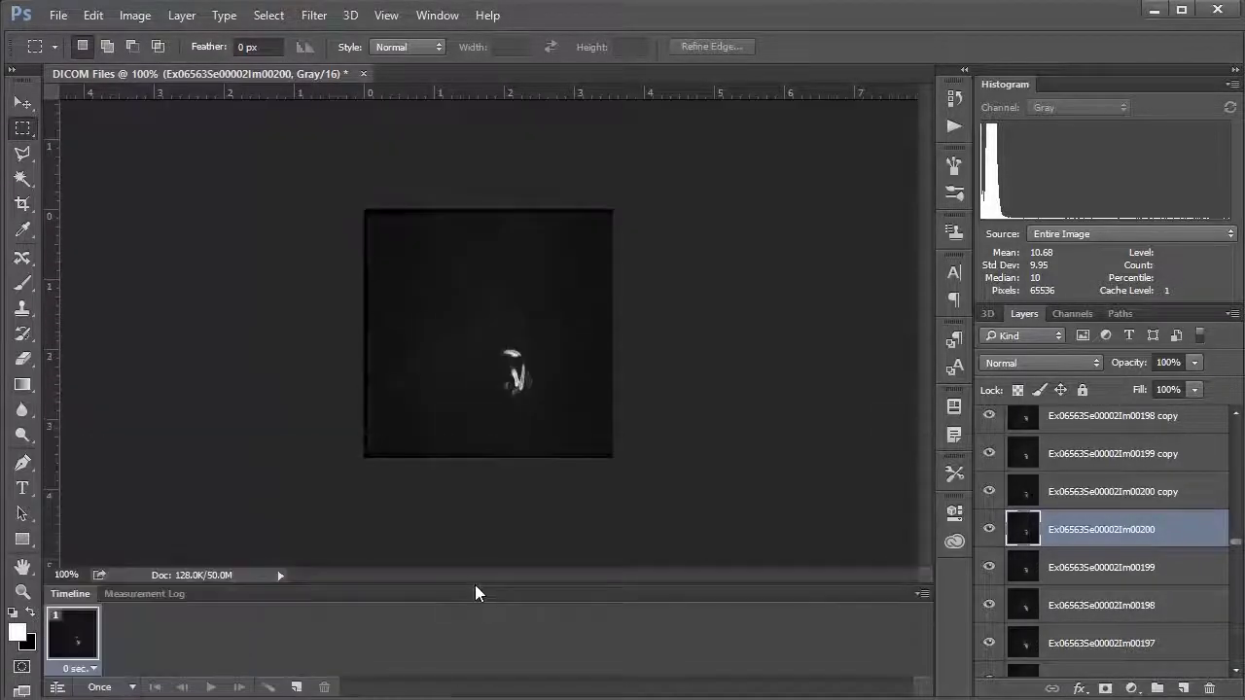
left_click(922, 594)
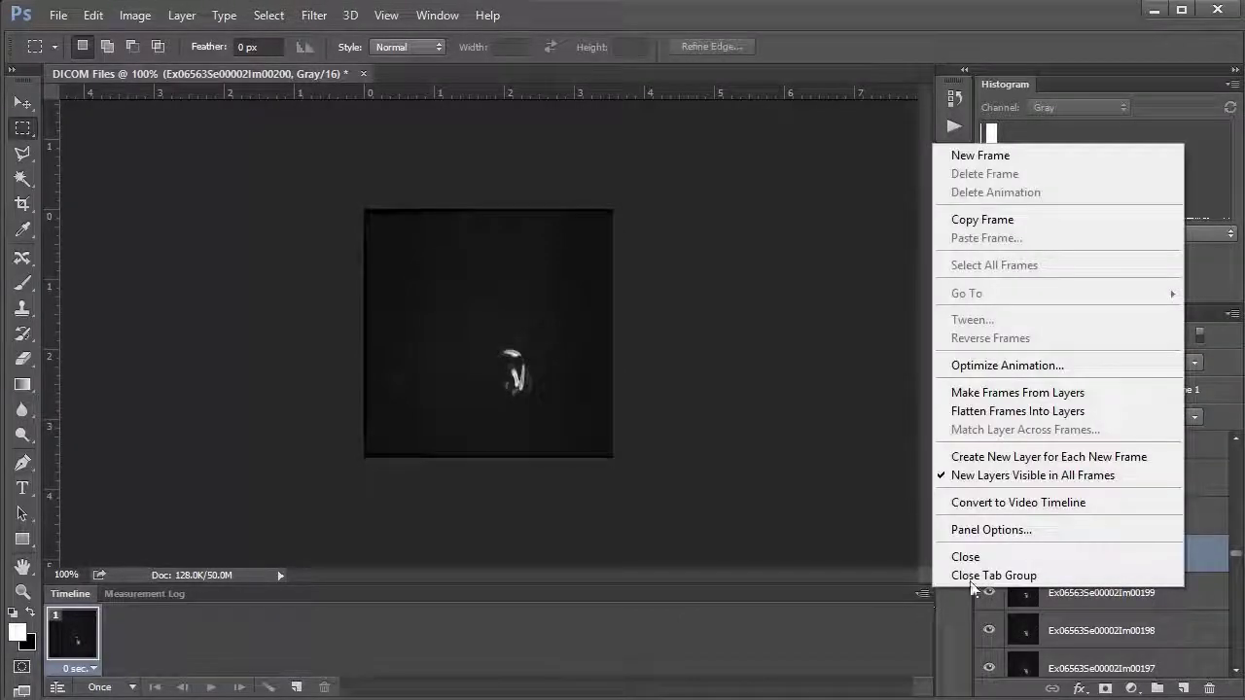
left_click(1050, 397)
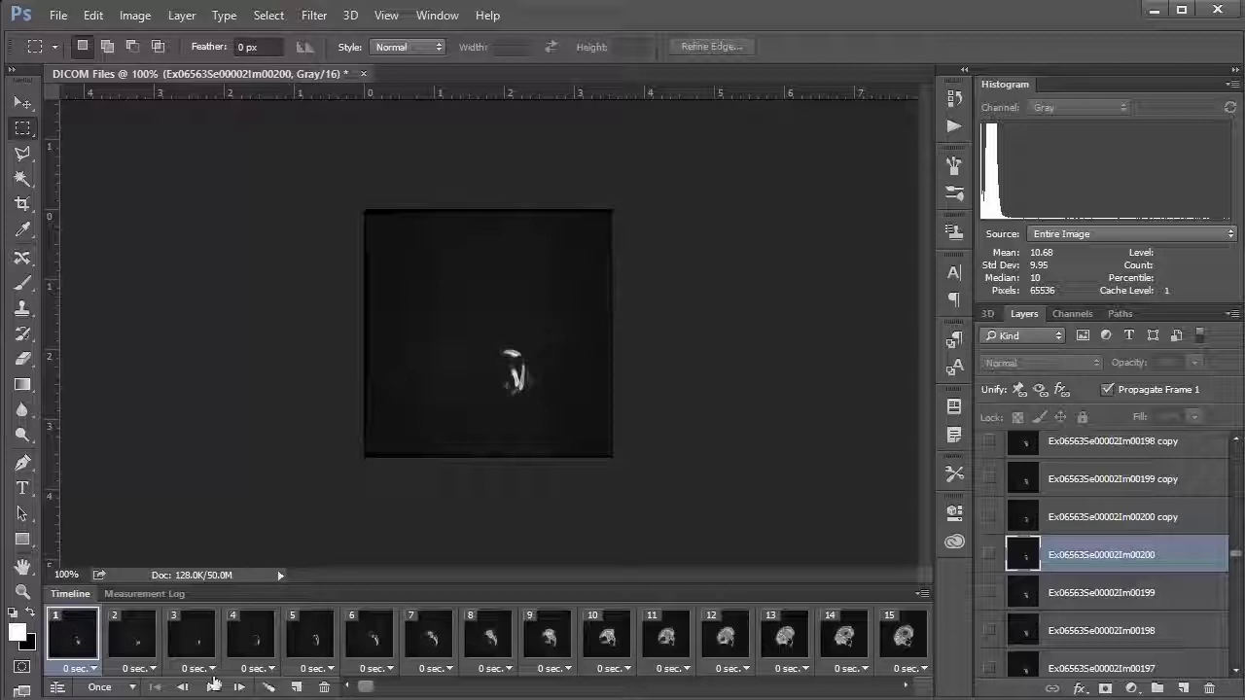
left_click(209, 686)
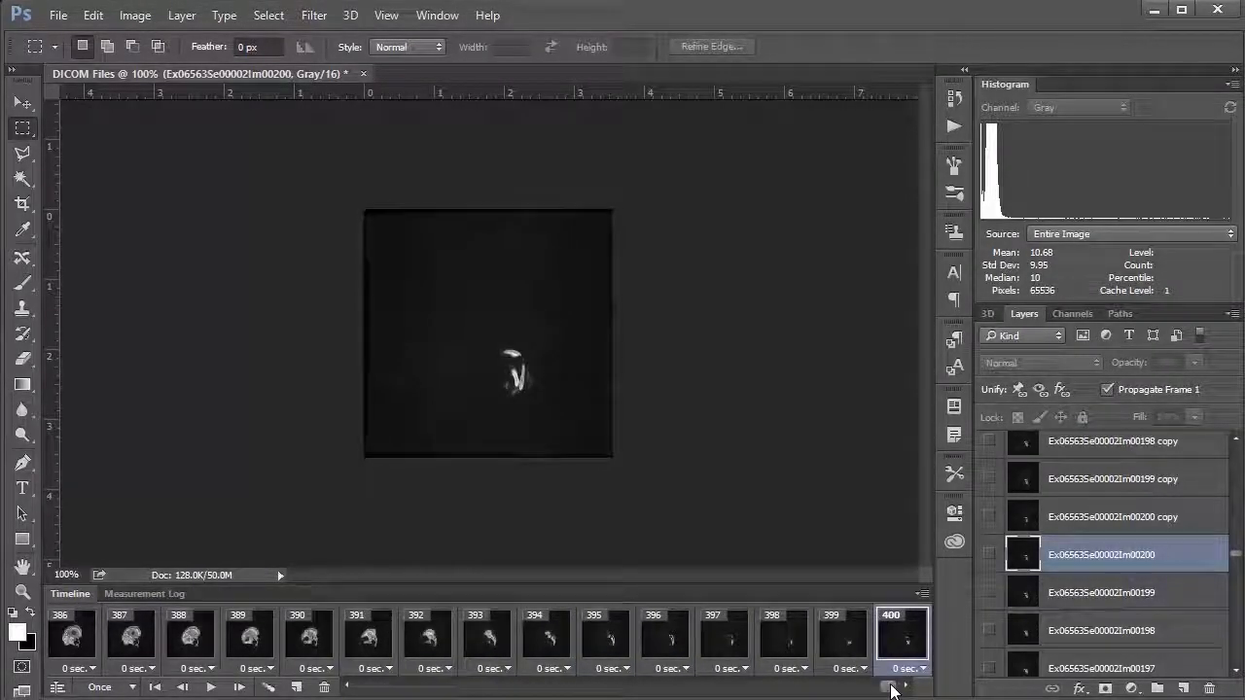
Scroll the Timeline to frames 200 and 201 and compare them on the canvas
left_click_drag(893, 693, 624, 686)
left_click(523, 644)
left_click(579, 642)
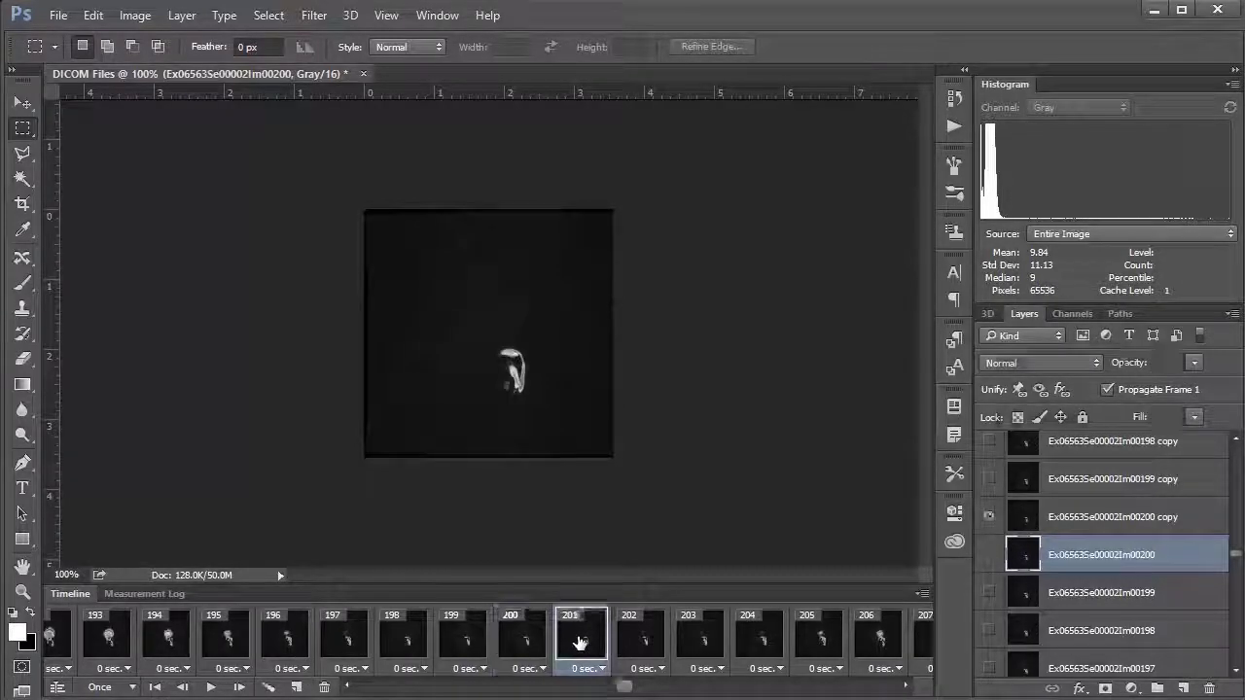
left_click(515, 647)
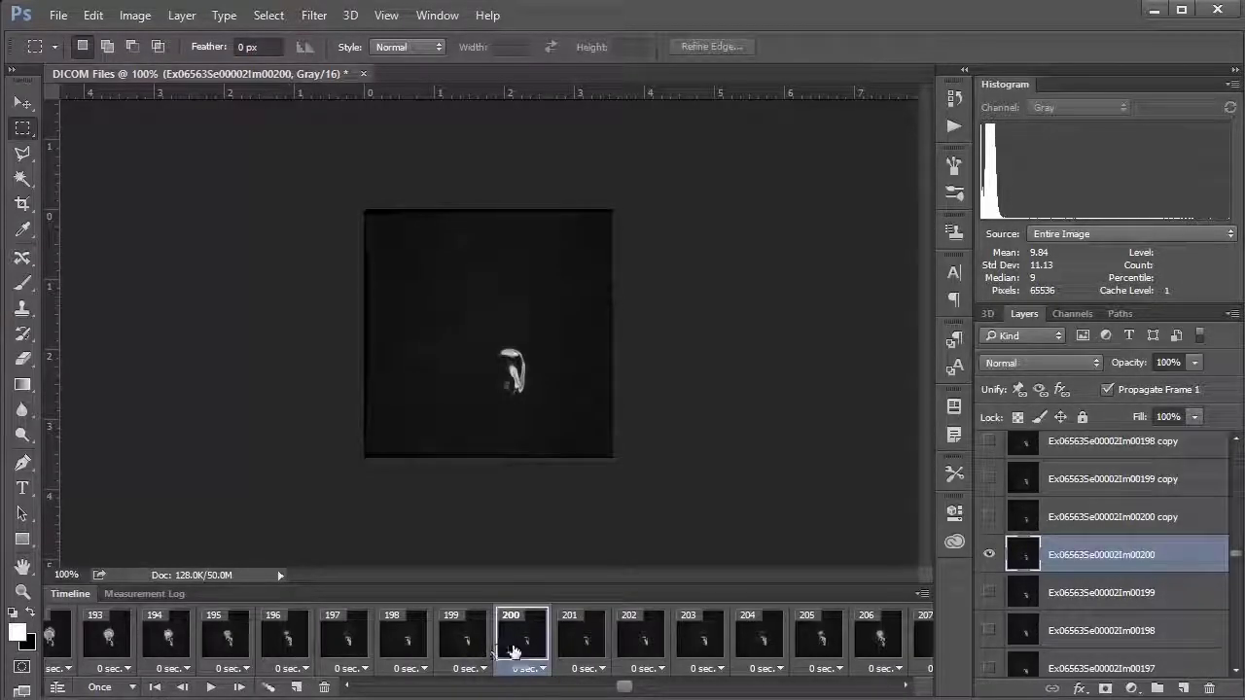
left_click(567, 648)
left_click(589, 633)
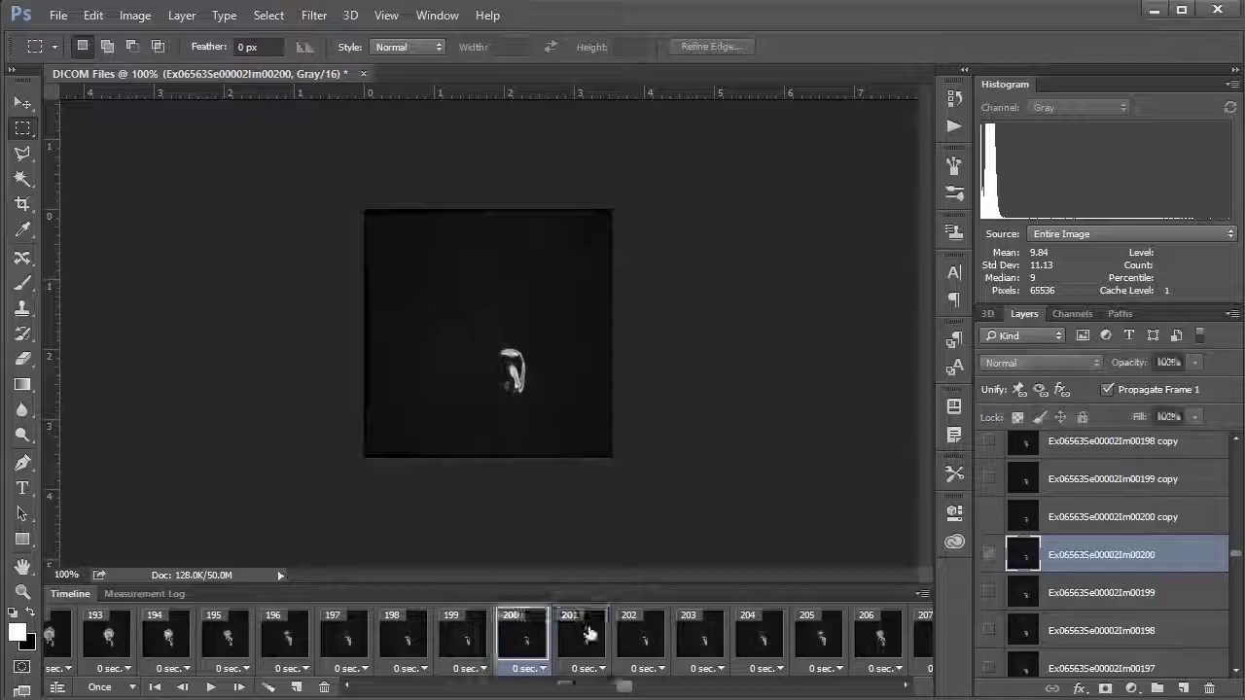
left_click(582, 642)
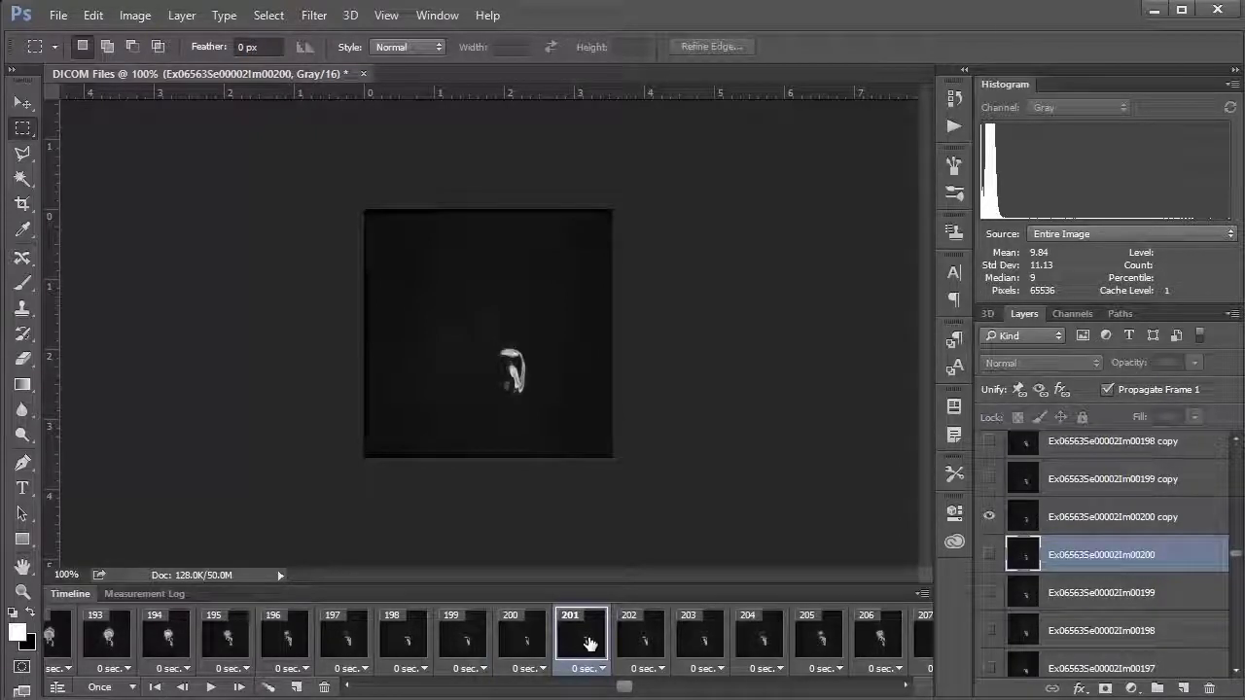
Try reordering frames 201 and 199, then play from frame 197 and stop
mouse_move(583, 633)
left_mouse_down()
mouse_move(330, 637)
mouse_move(326, 679)
left_mouse_up()
left_click(515, 640)
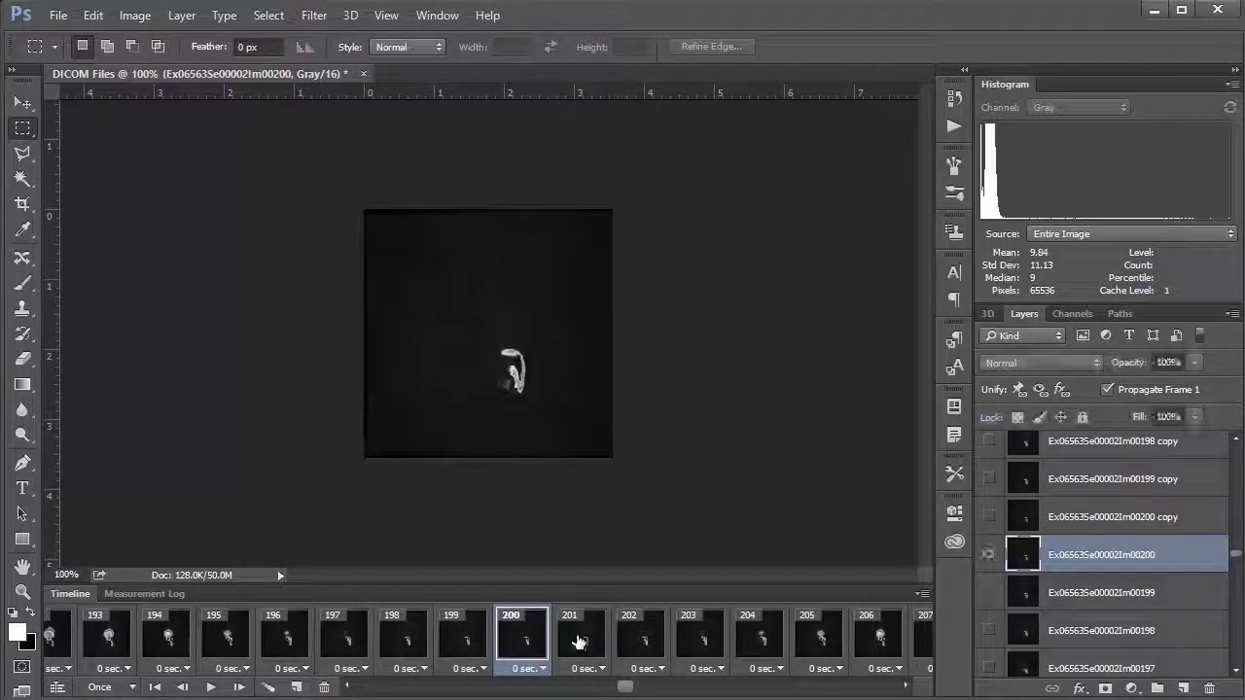
left_click_drag(453, 652, 648, 651)
left_click(328, 661)
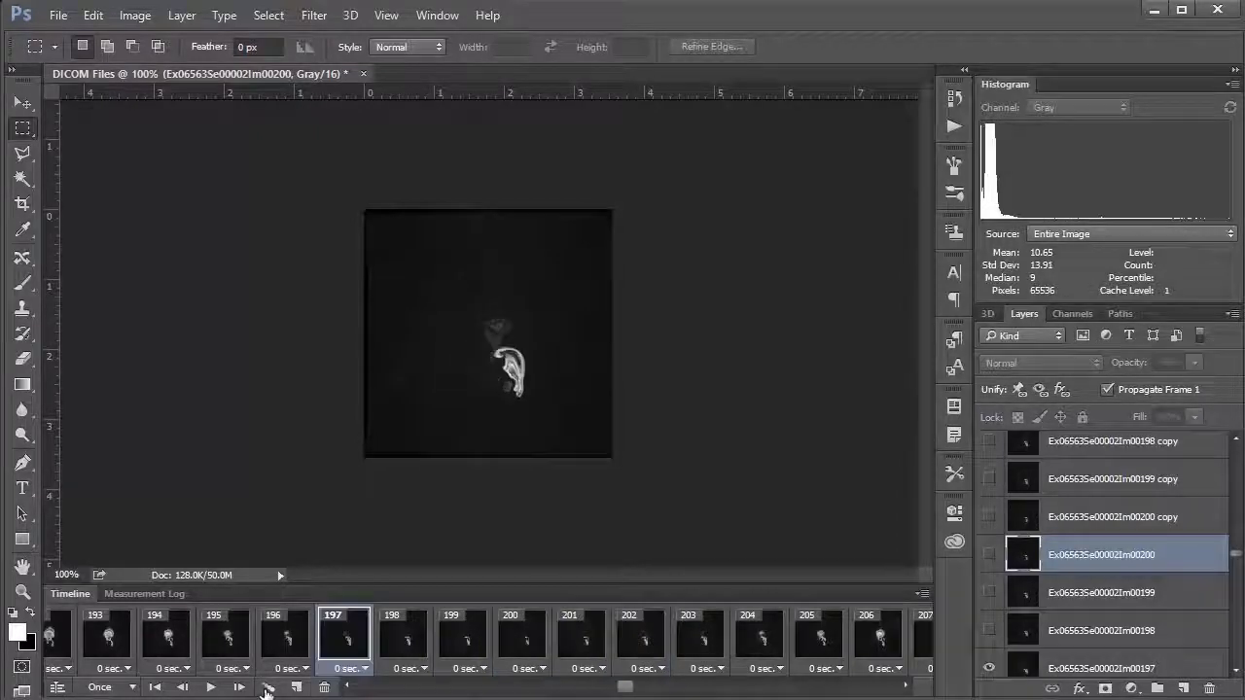
left_click(211, 688)
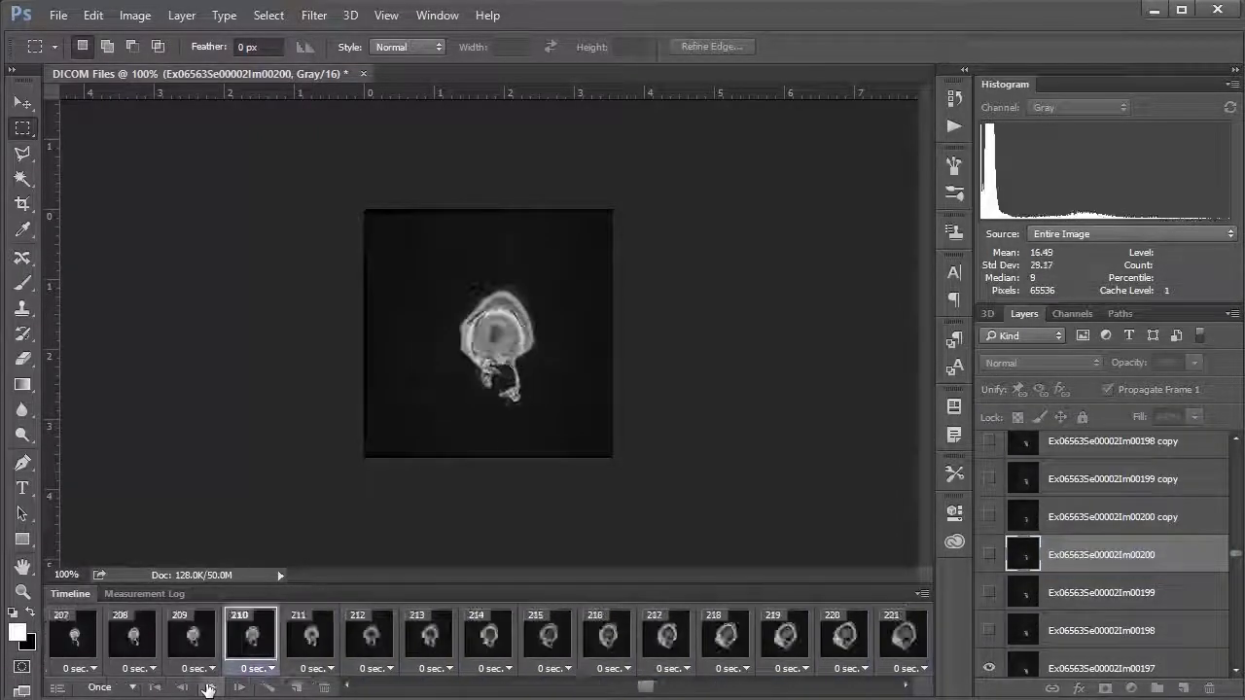
left_click(209, 687)
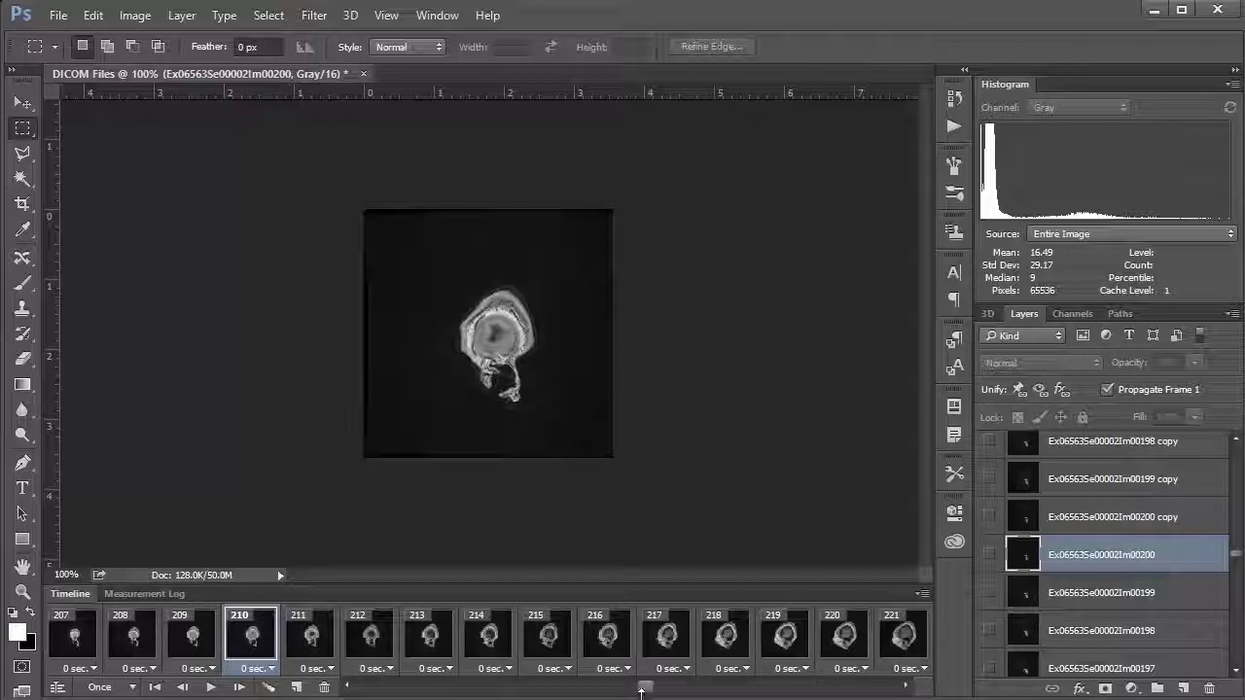
Set looping to Forever and drag the last near-empty frame to the trash
left_click_drag(648, 691, 613, 689)
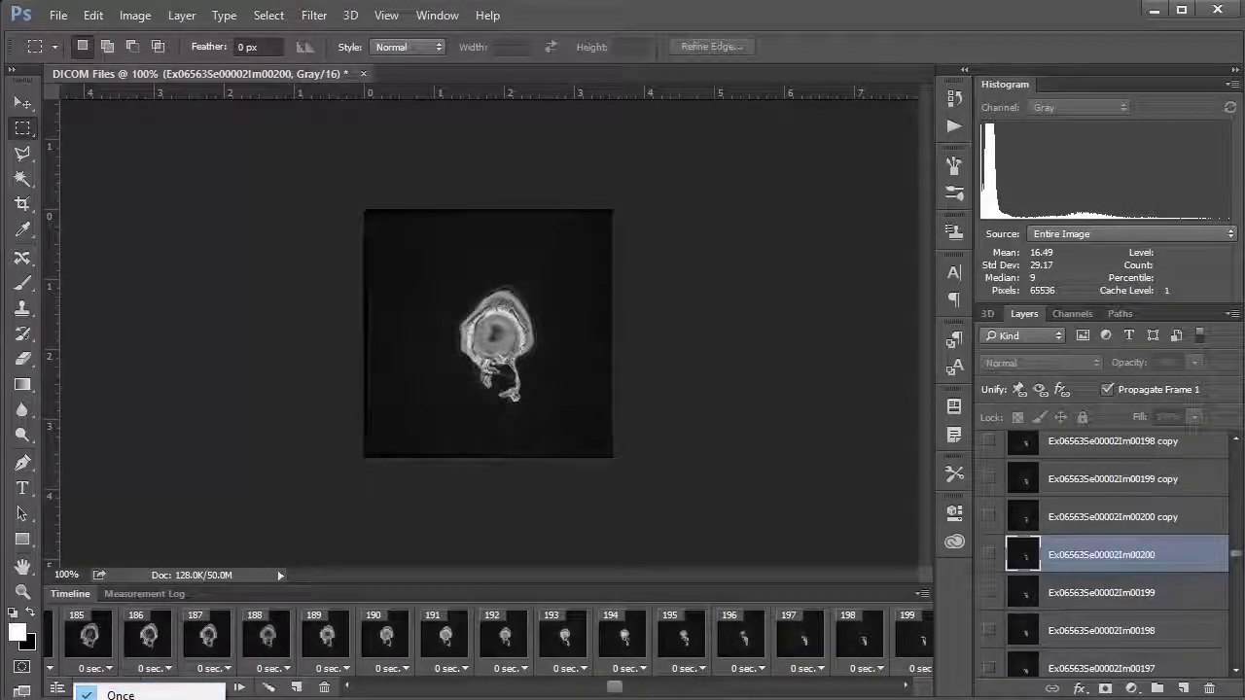
left_click(109, 690)
left_click_drag(618, 691, 887, 687)
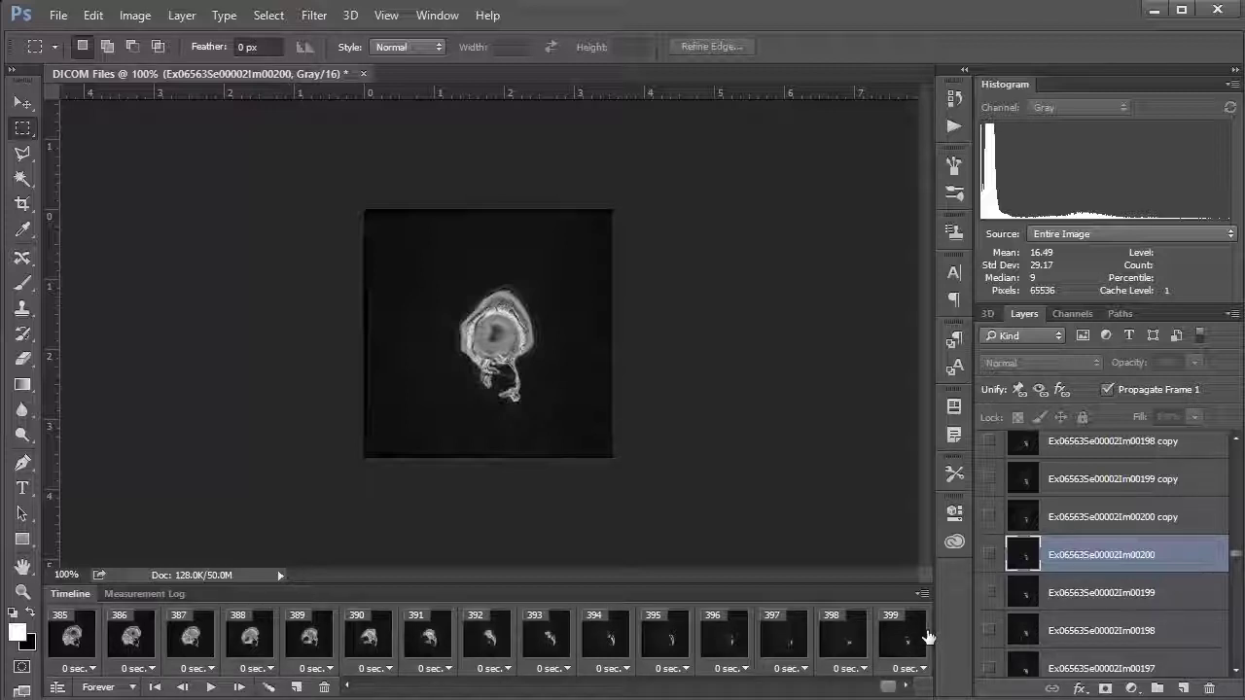
left_click_drag(903, 644, 324, 687)
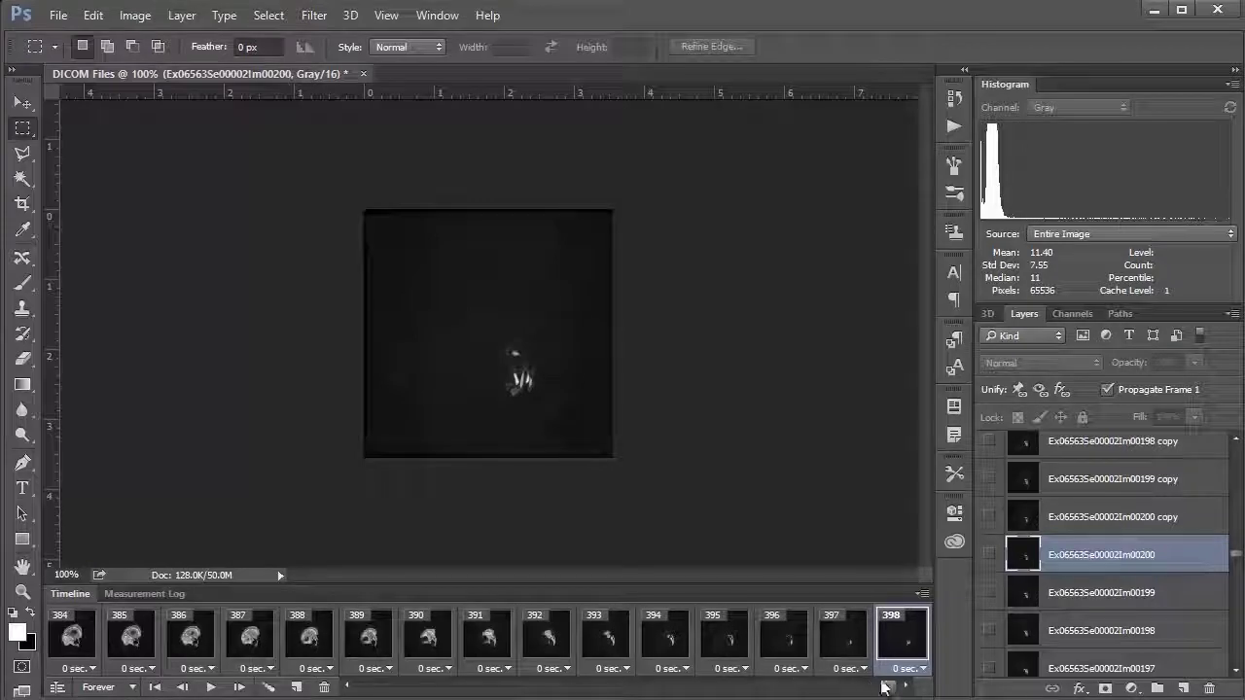
left_click_drag(887, 686, 330, 691)
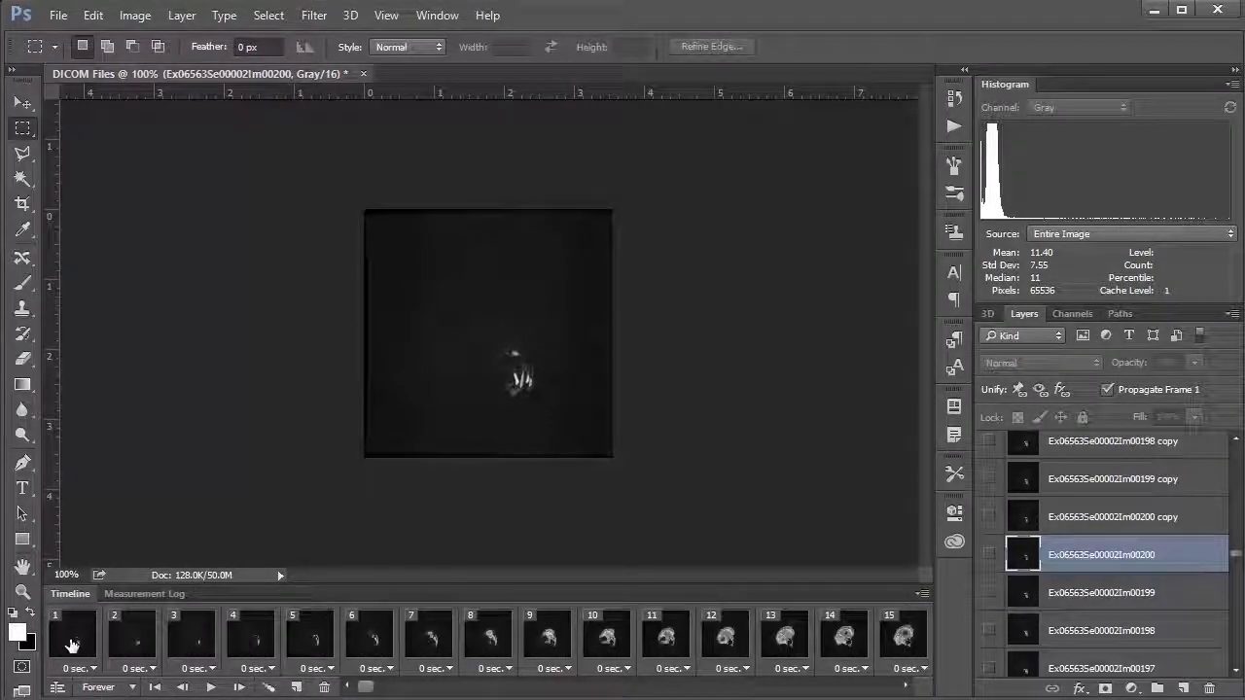
Check frame 1's delay menu, leaving the 0 sec delay unchanged
left_click(86, 669)
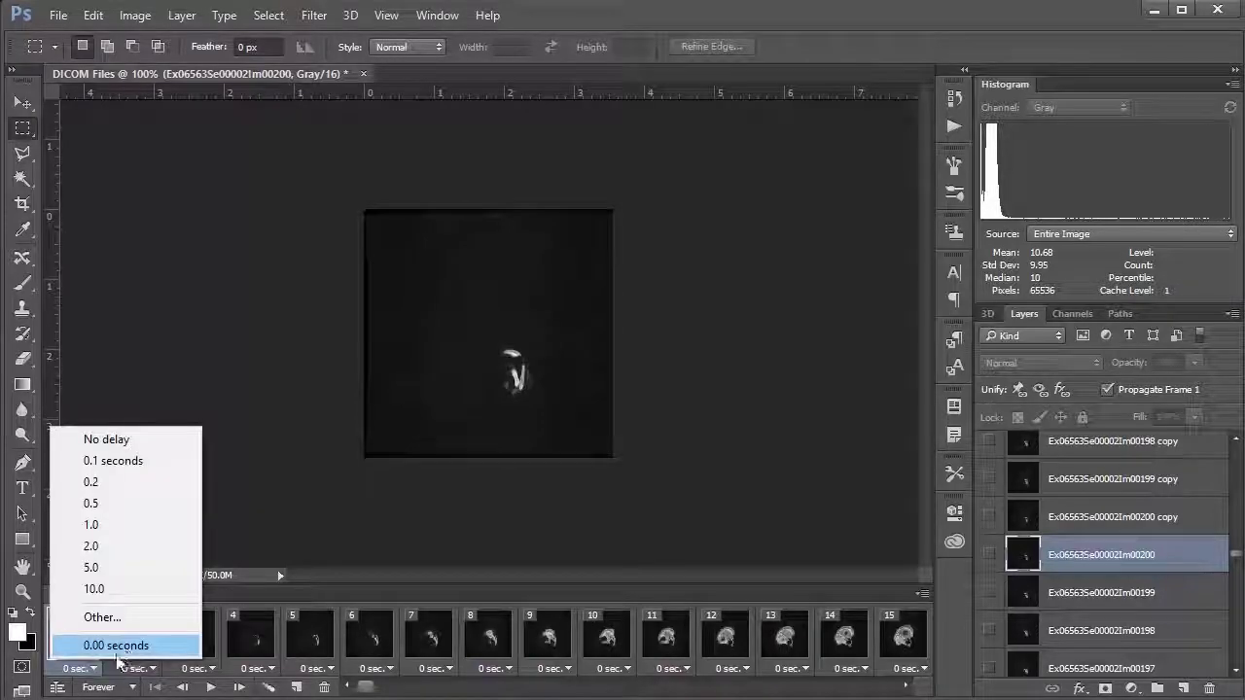
left_click(90, 670)
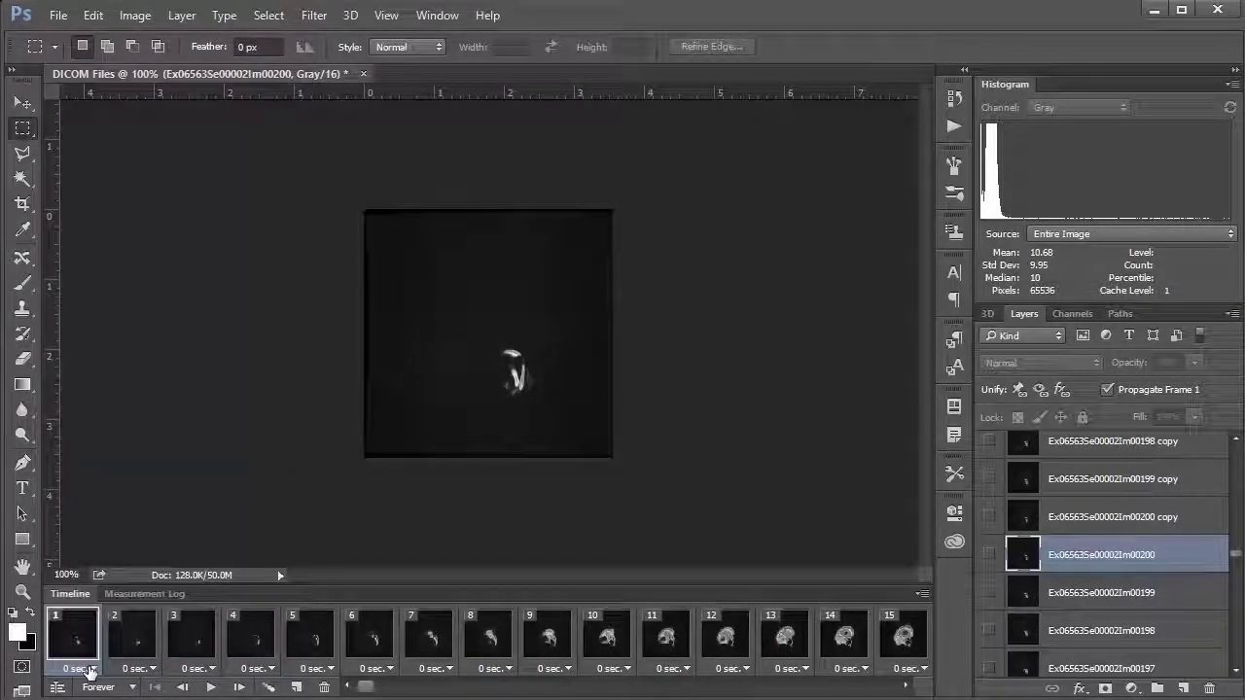
left_click(92, 669)
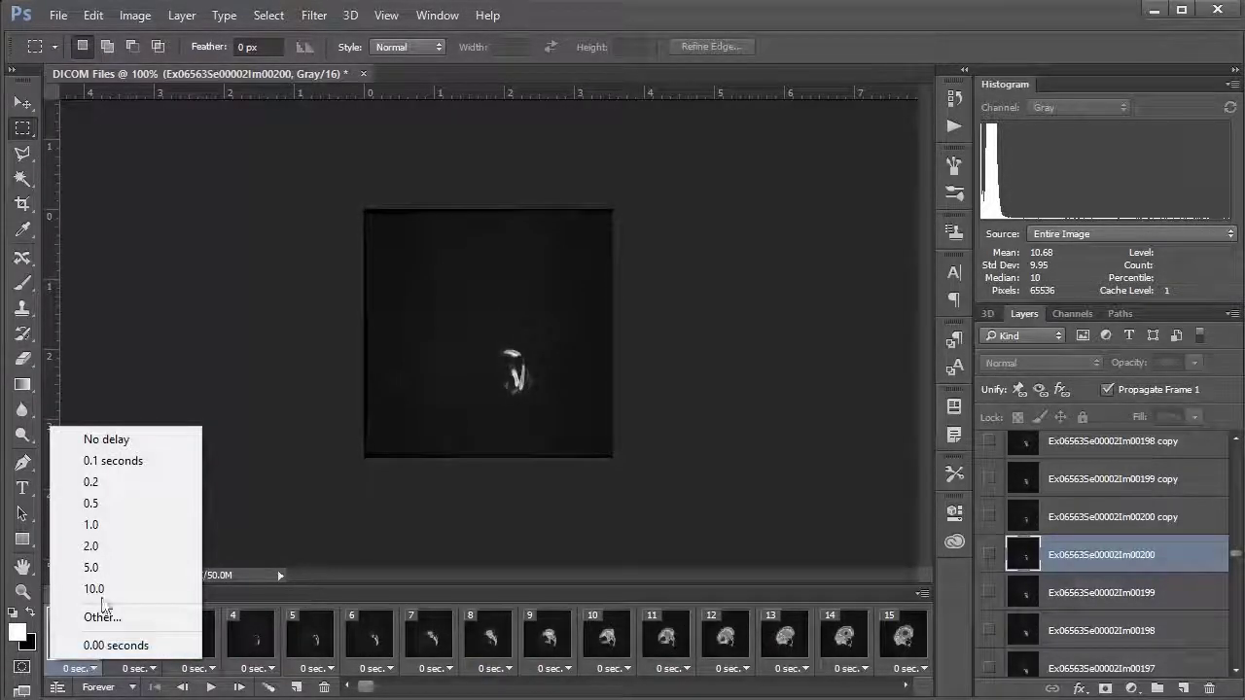
left_click(97, 669)
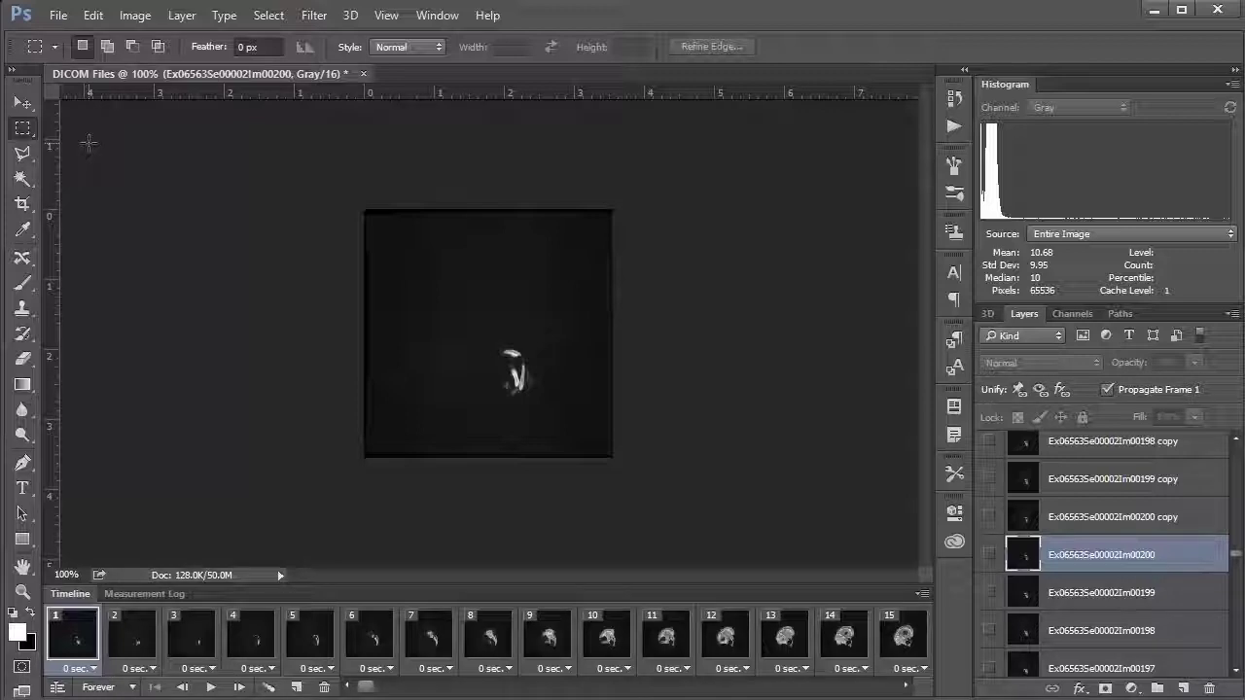
left_click(60, 16)
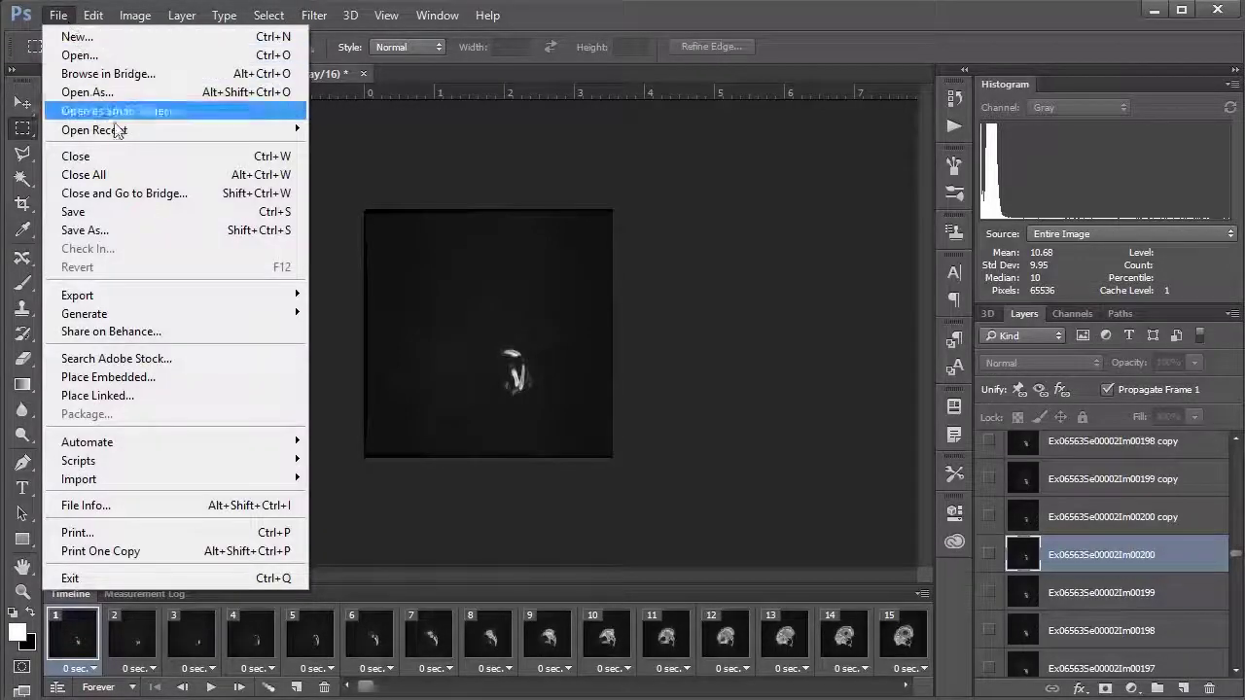
left_click(114, 231)
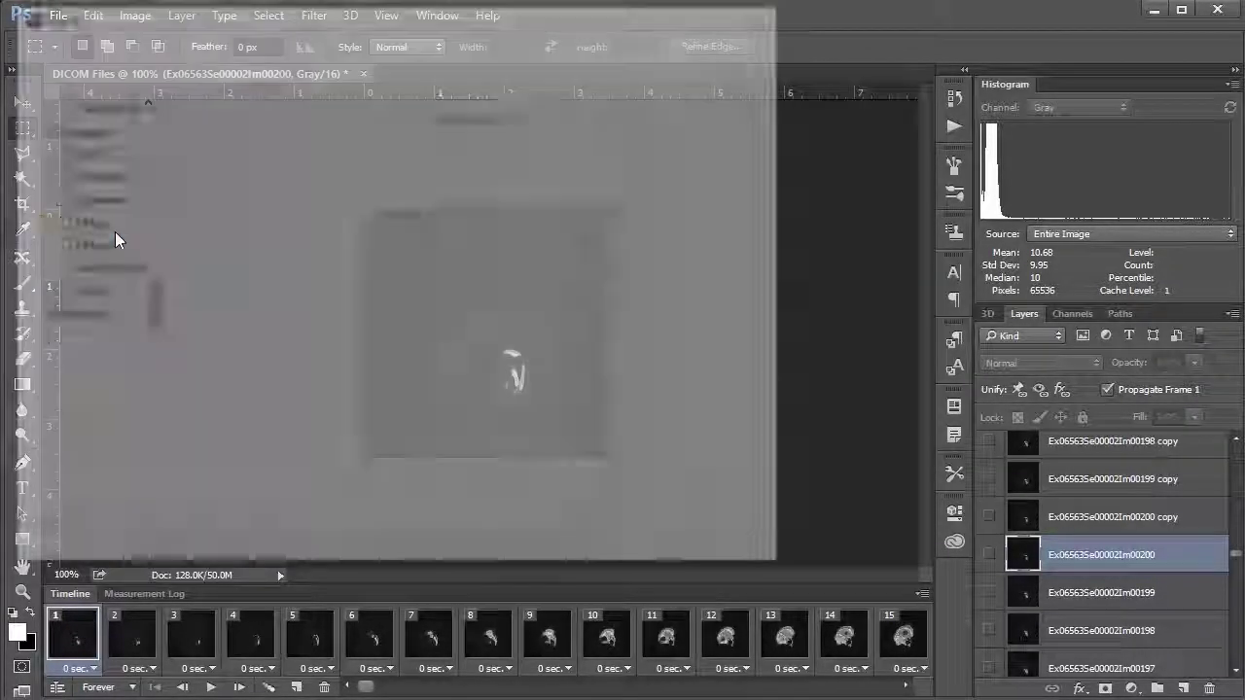
left_click(730, 546)
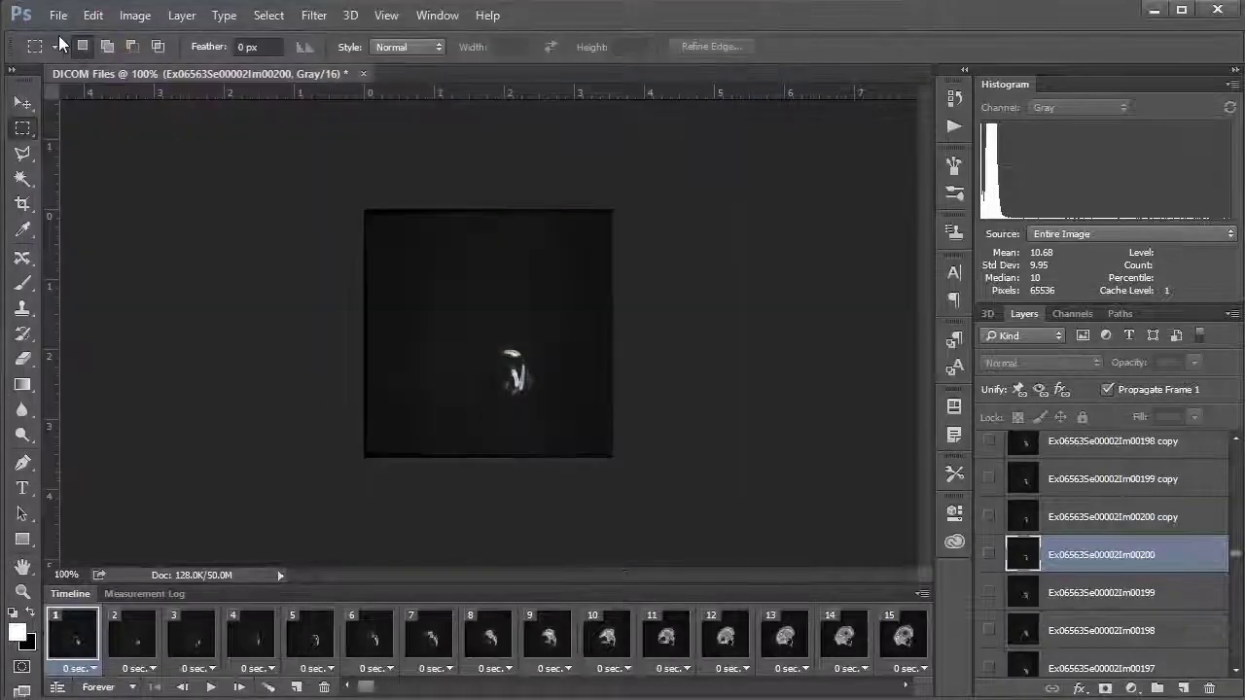
left_click(63, 17)
mouse_move(170, 292)
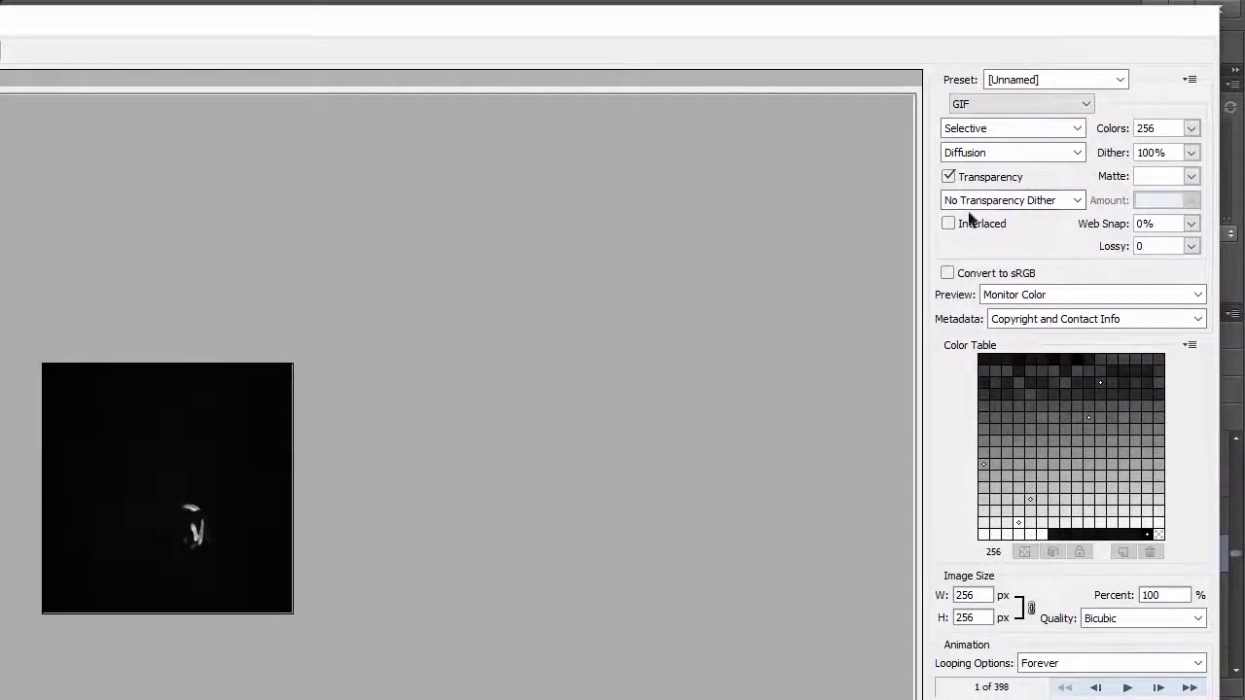
left_click(1007, 103)
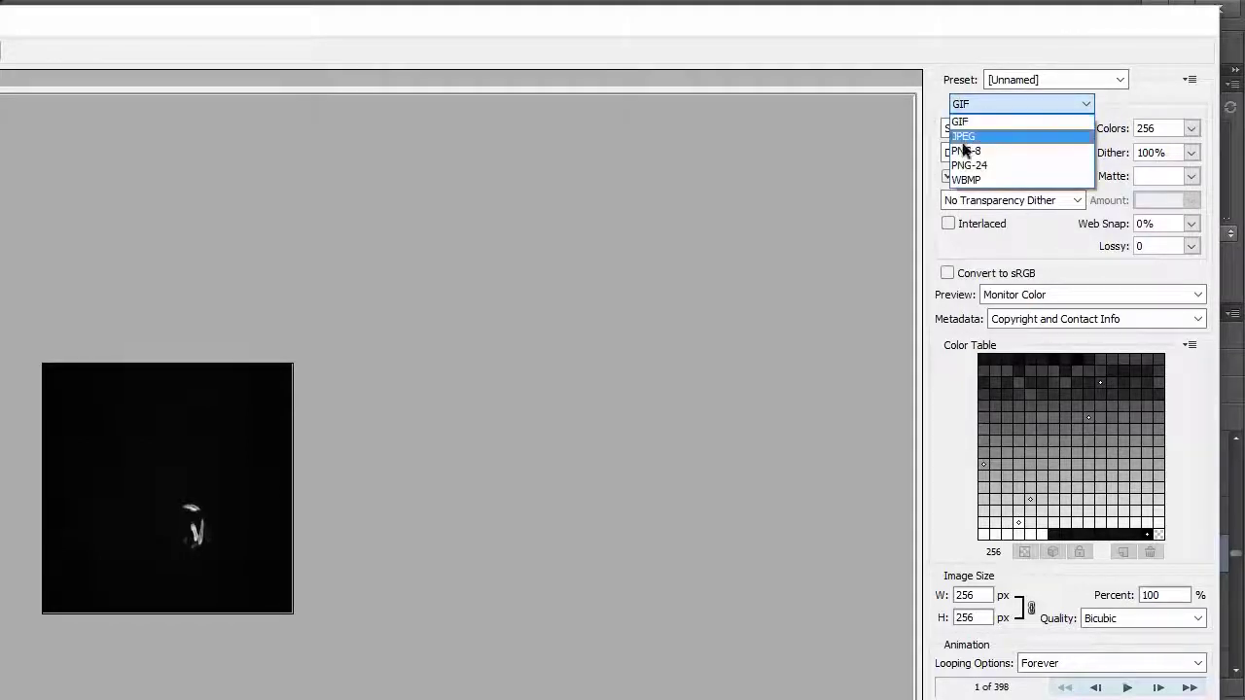
left_click(1012, 122)
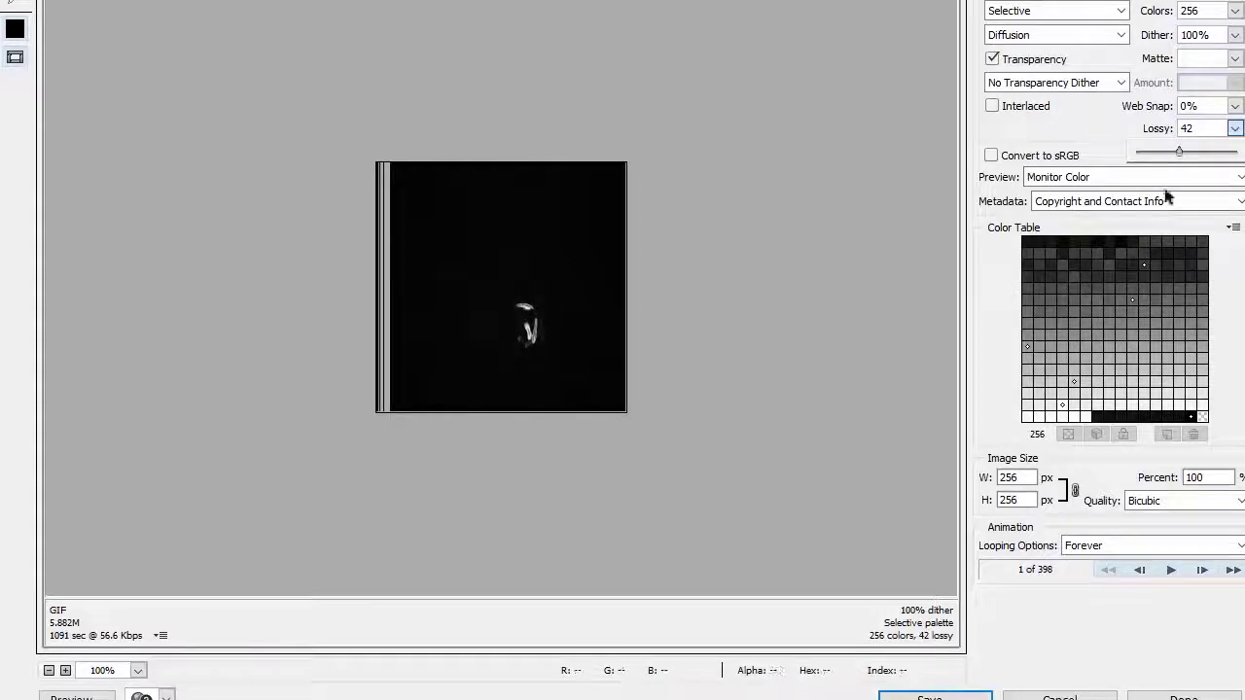
Preview the GIF at Lossy 42, then at Lossy 0, and cancel the web export
left_click(1094, 124)
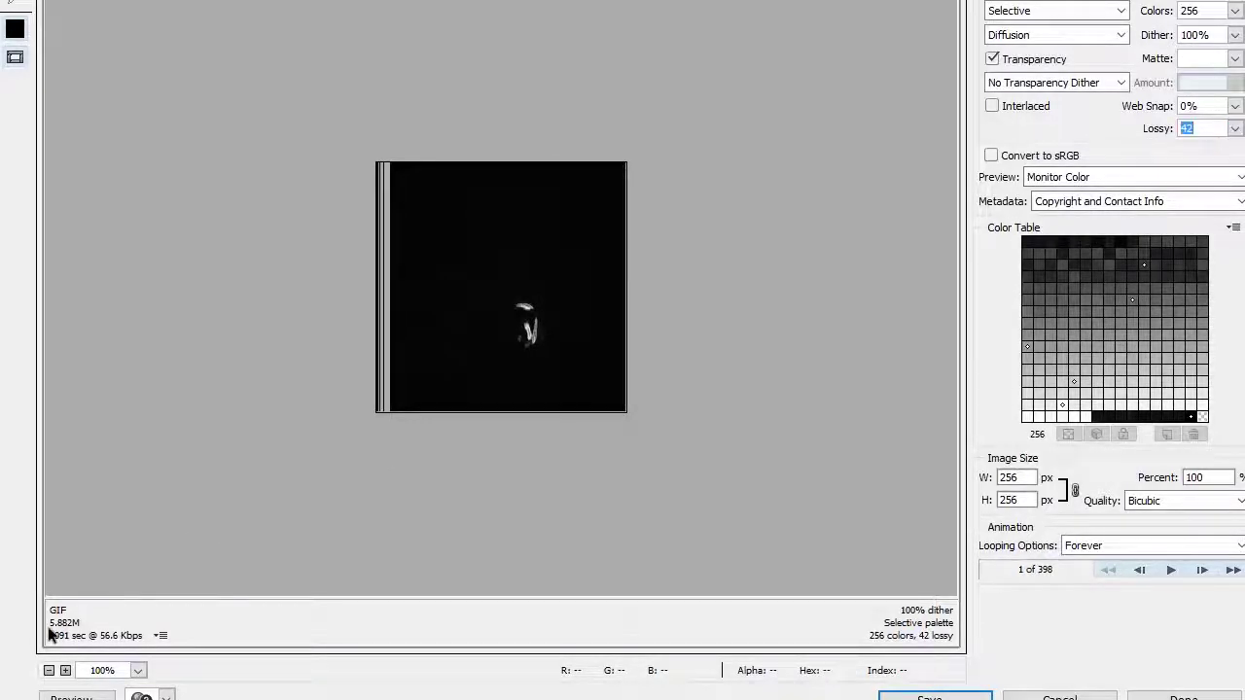
left_click(1173, 571)
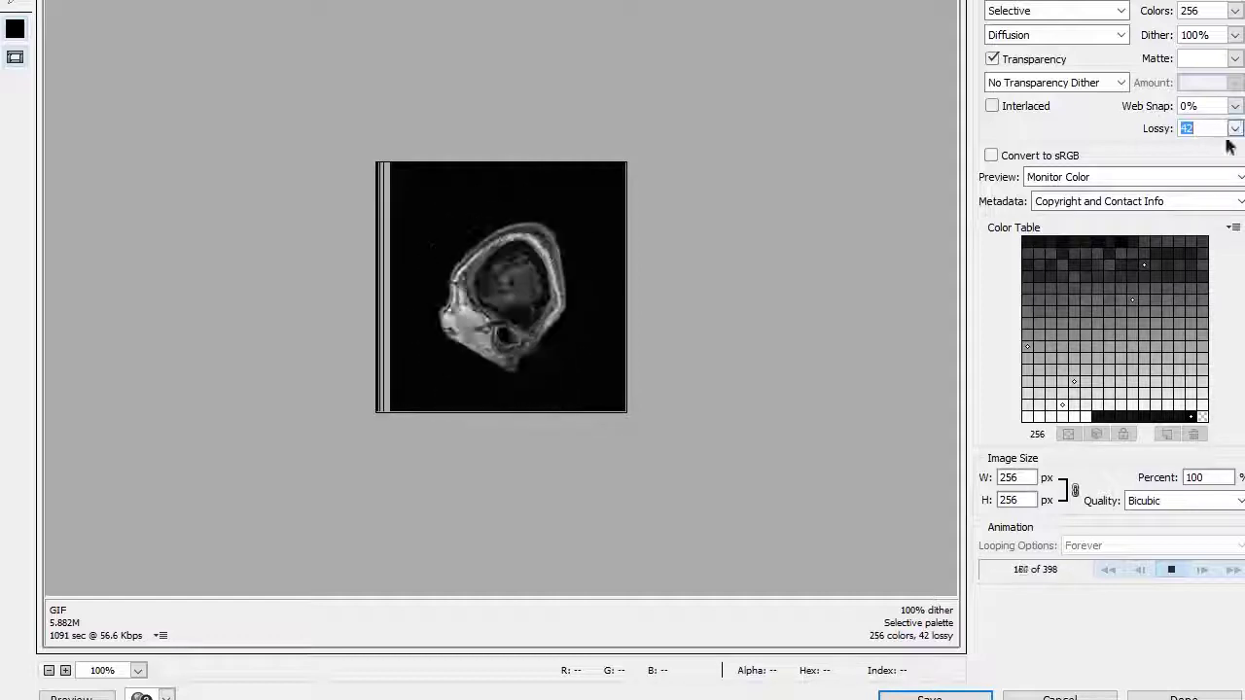
left_click(1171, 569)
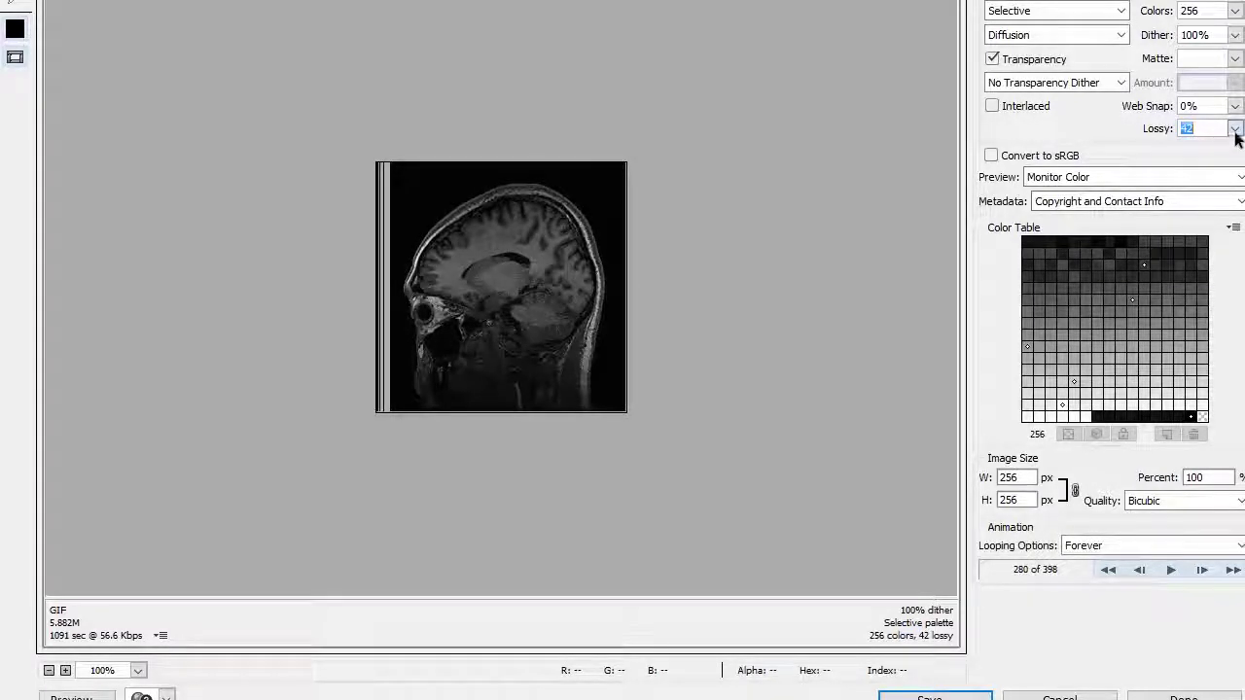
left_click(1234, 131)
left_click_drag(1177, 153, 1103, 130)
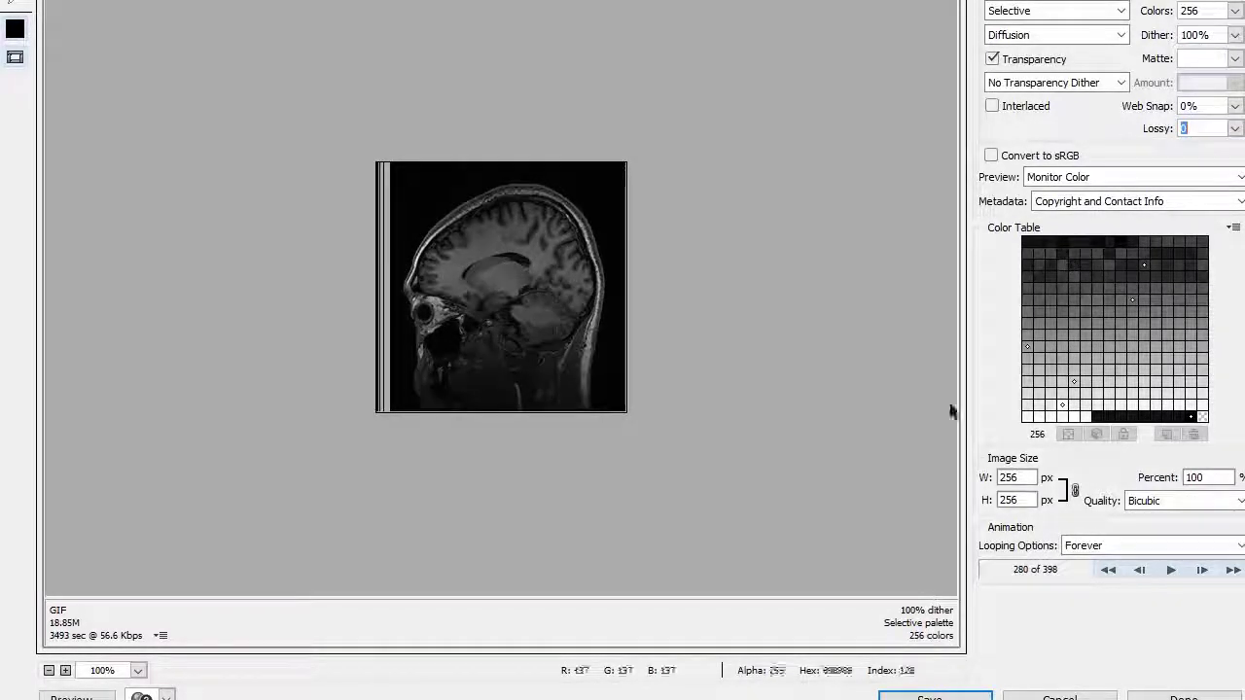
left_click(1170, 572)
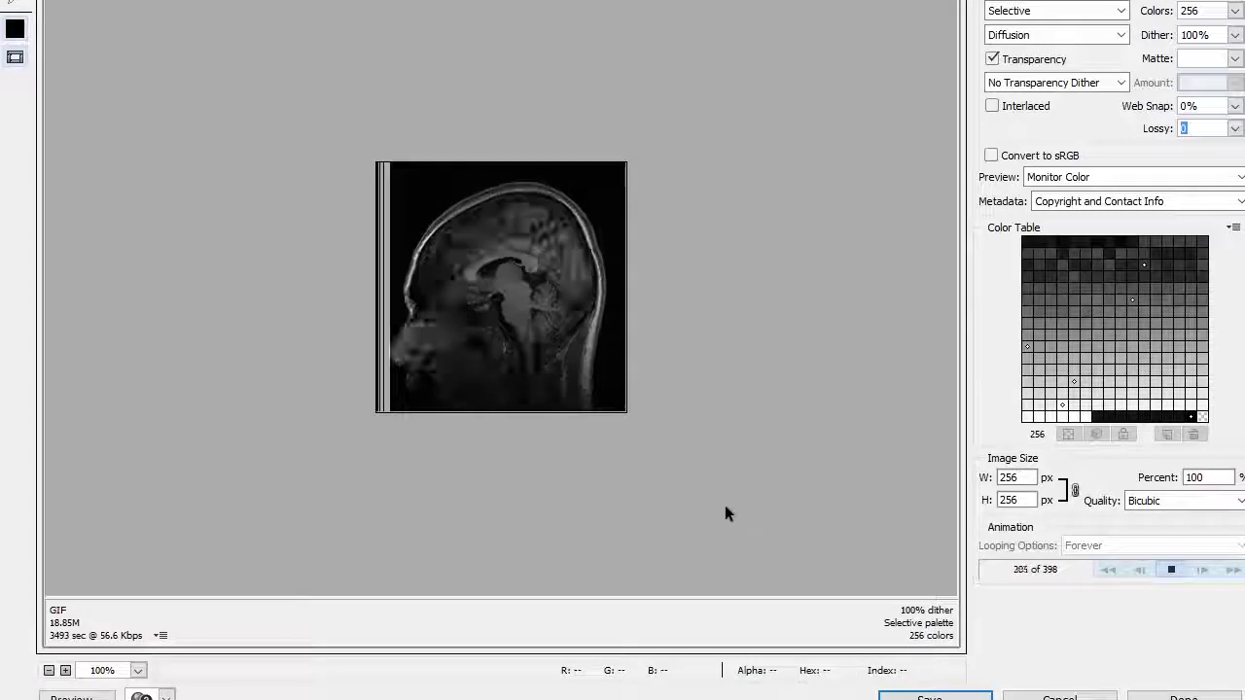
left_click(1170, 570)
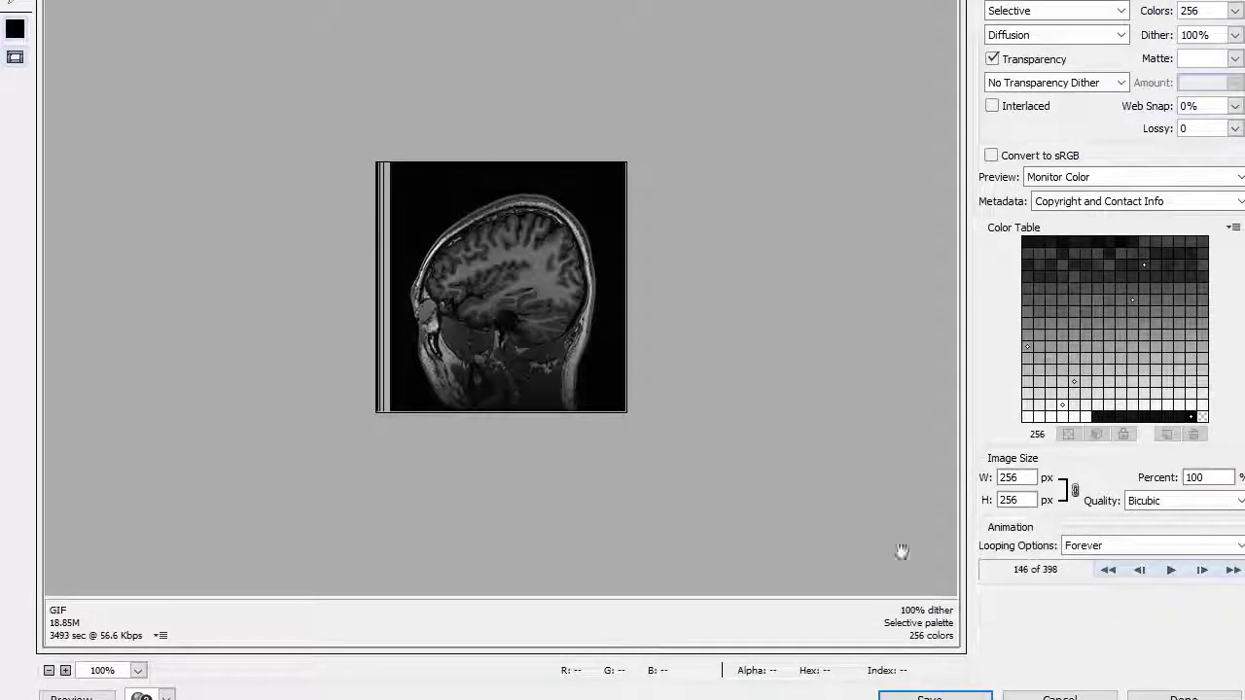
left_click(1060, 696)
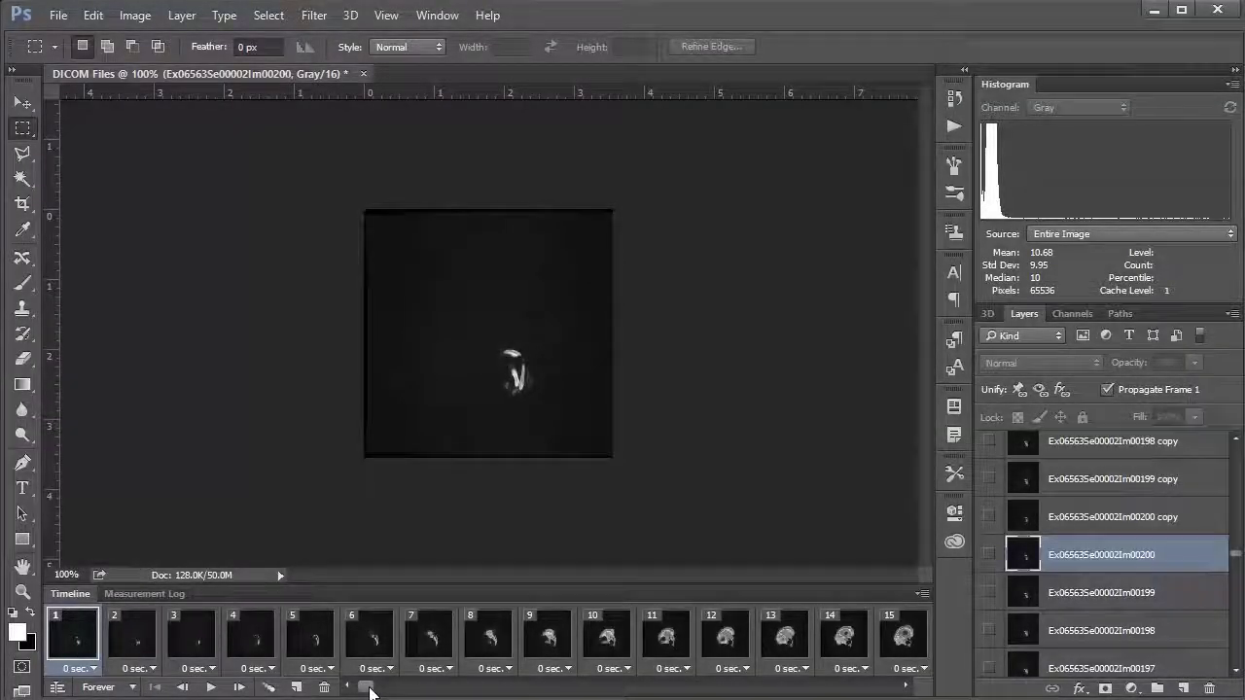
Select frames 1 through 398 and set their delay to 0.05 seconds via Other…
left_click_drag(370, 691, 899, 688)
left_click(906, 634, "shift")
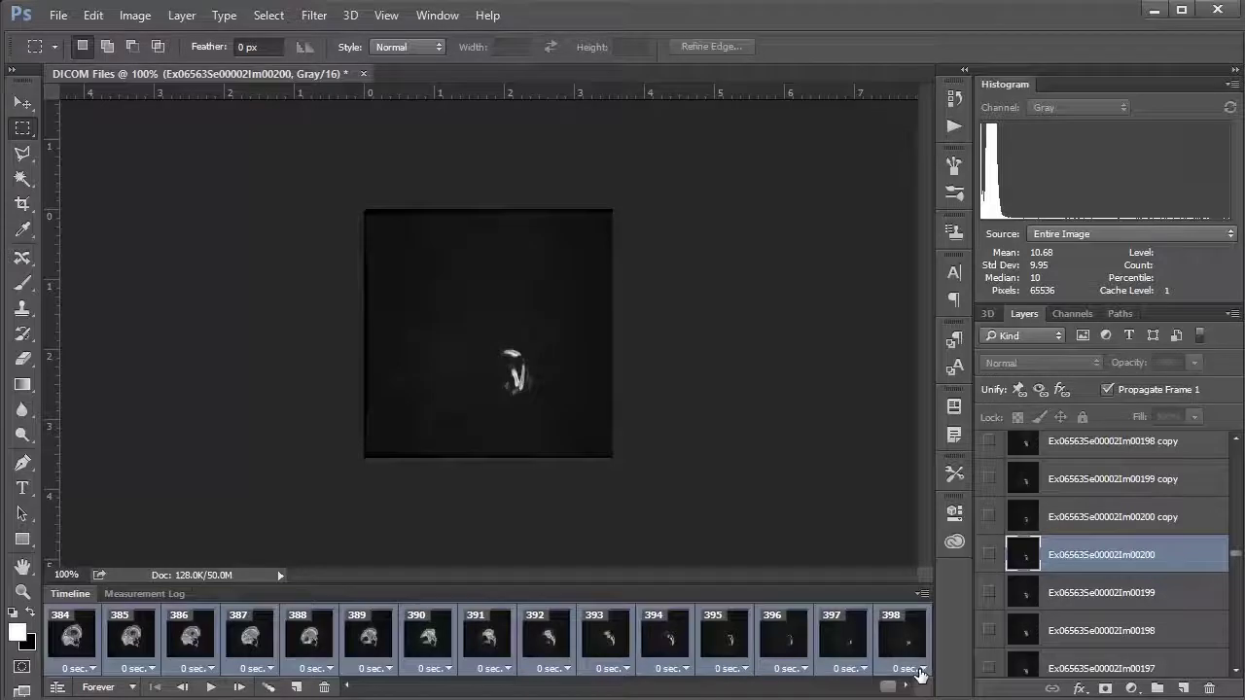
left_click(914, 669)
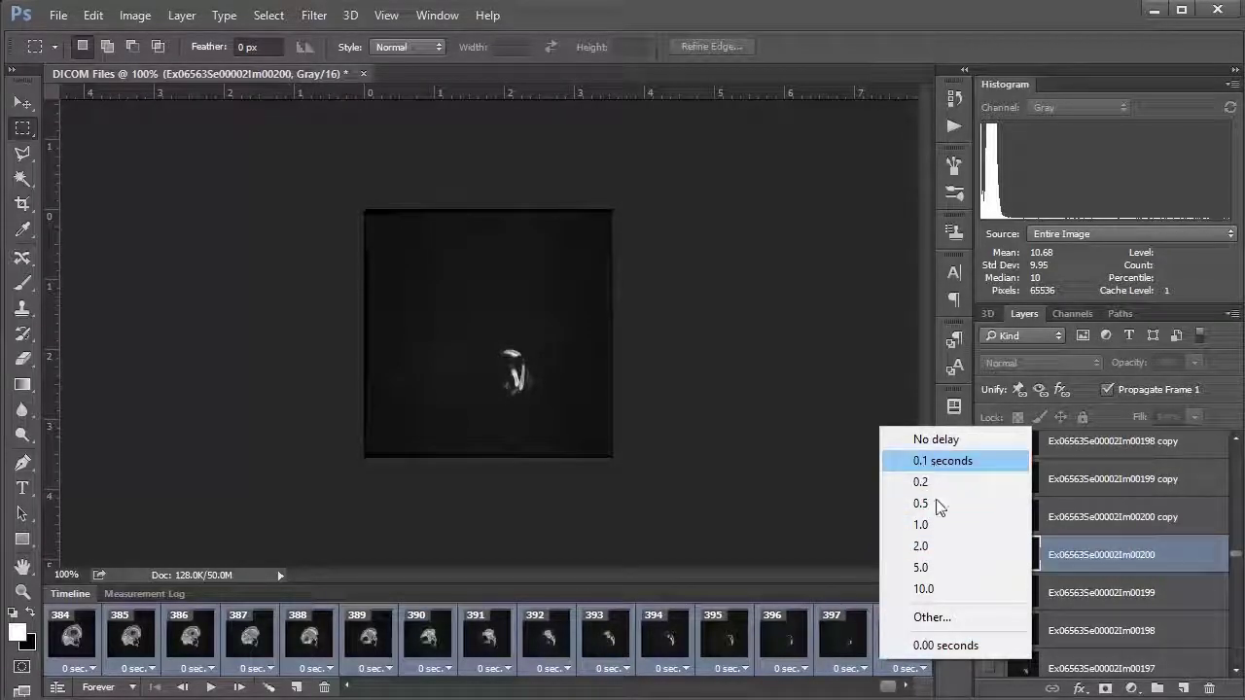
left_click(947, 621)
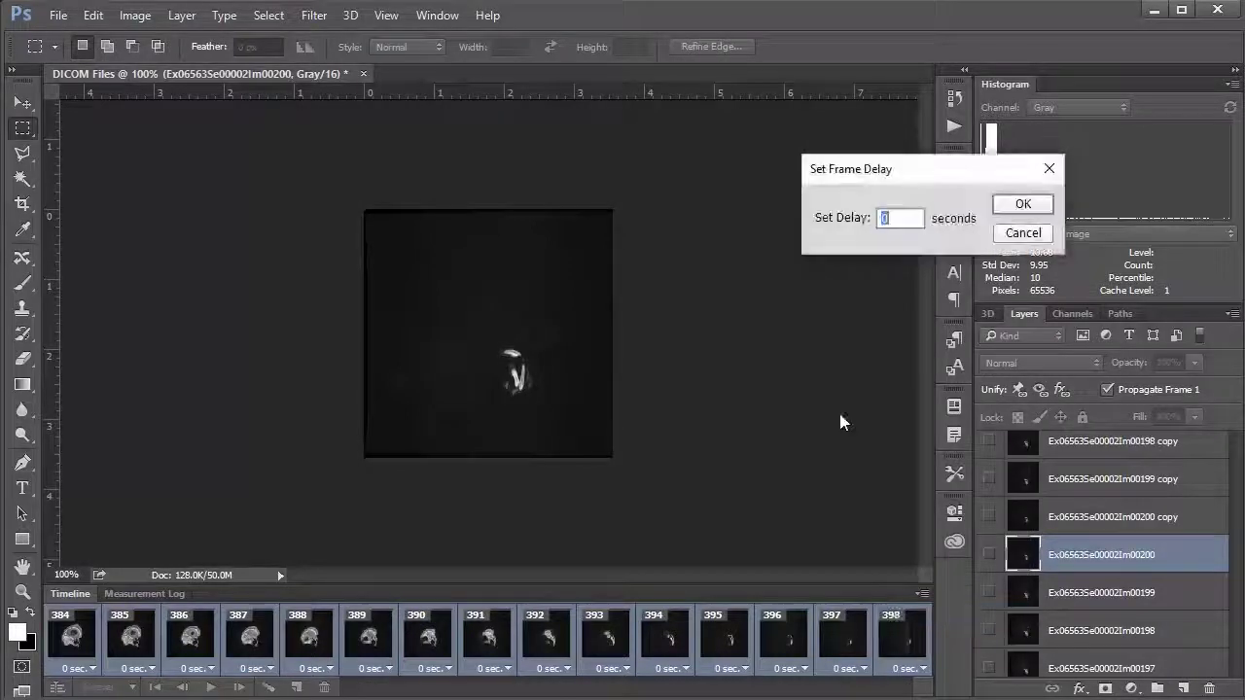
type("0.05")
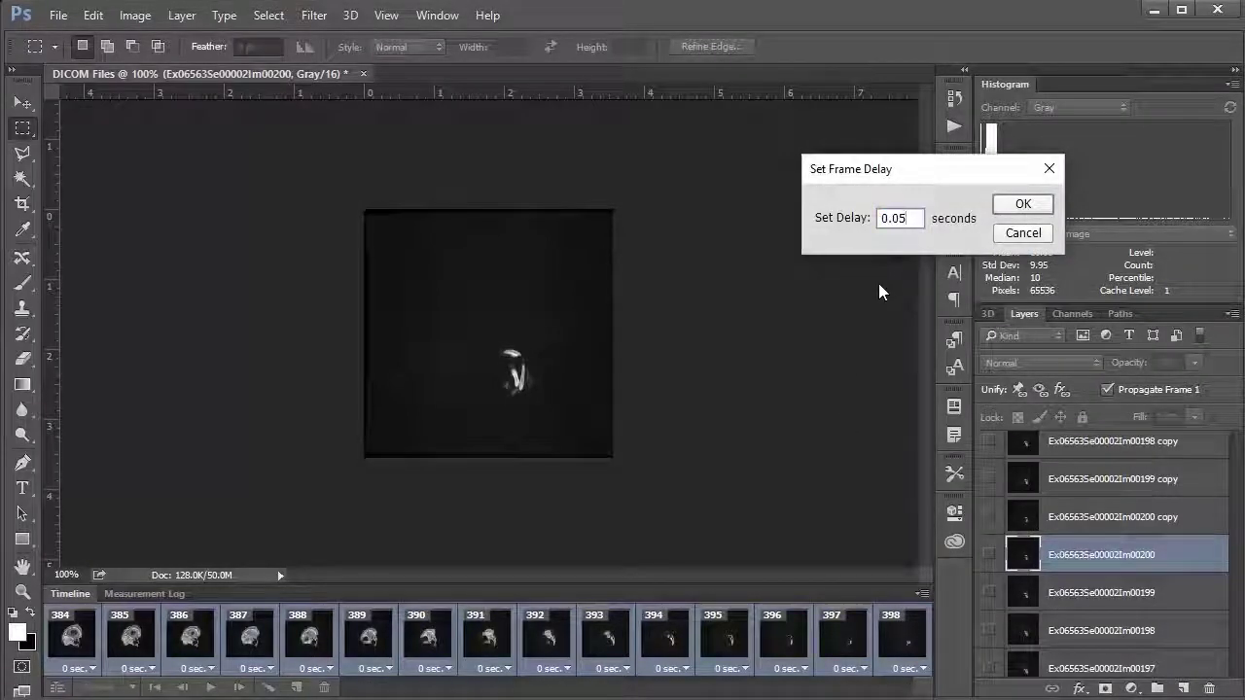
left_click(1019, 205)
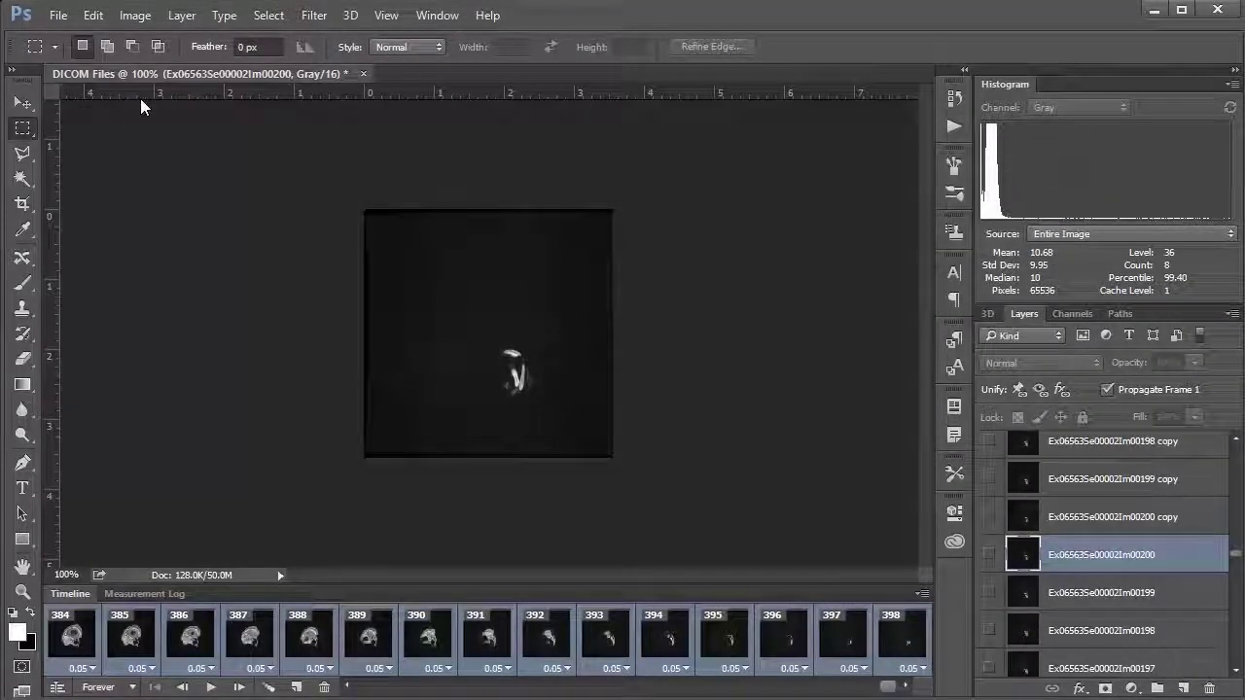
left_click(58, 14)
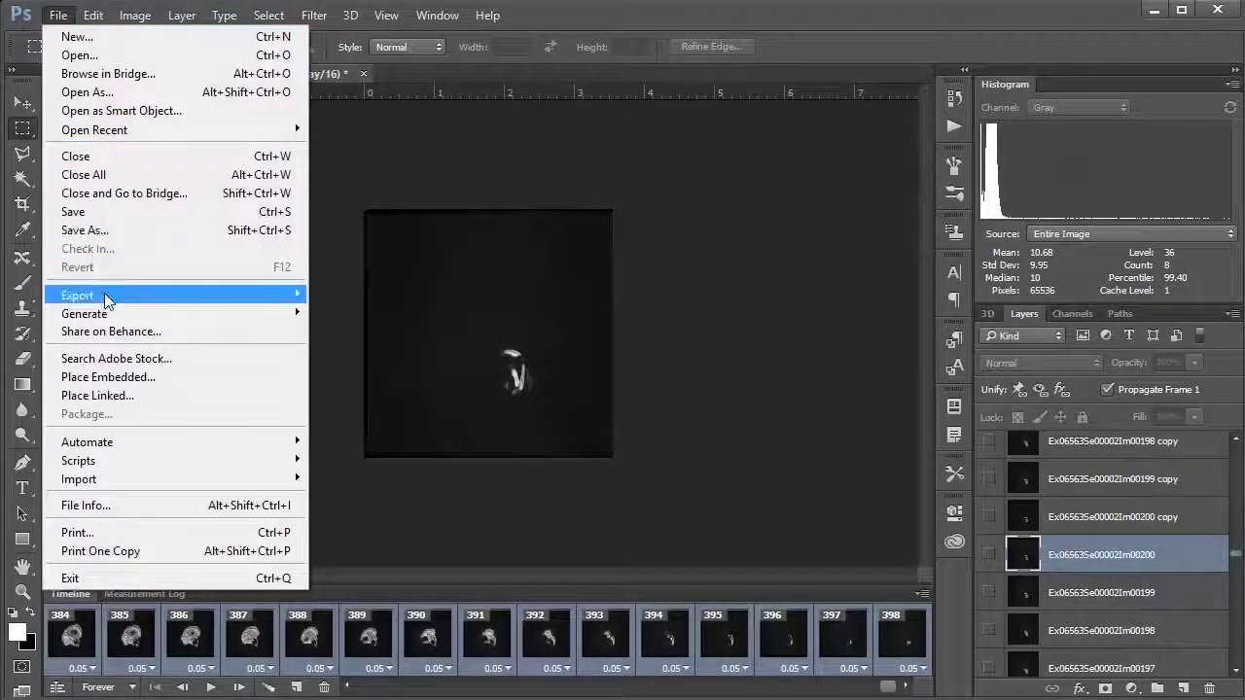
Reopen Save for Web (Legacy), preview the faster brain animation, and start saving the GIF
mouse_move(105, 297)
left_click(506, 367)
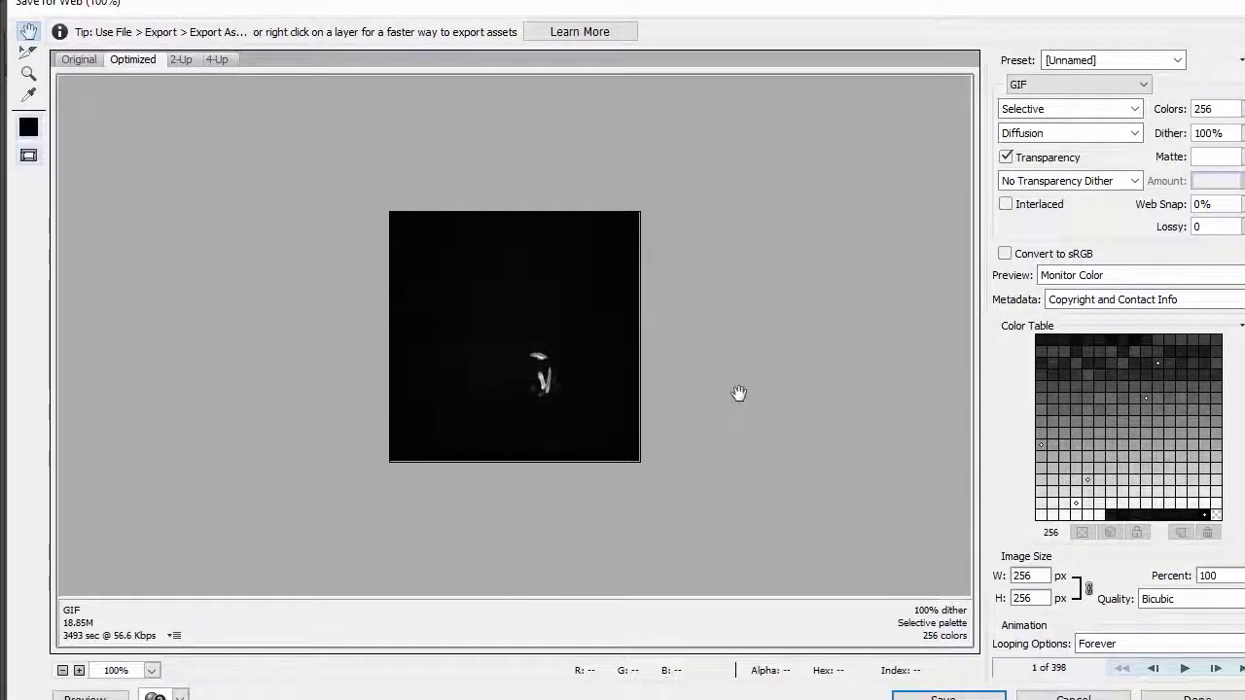
left_click(1182, 670)
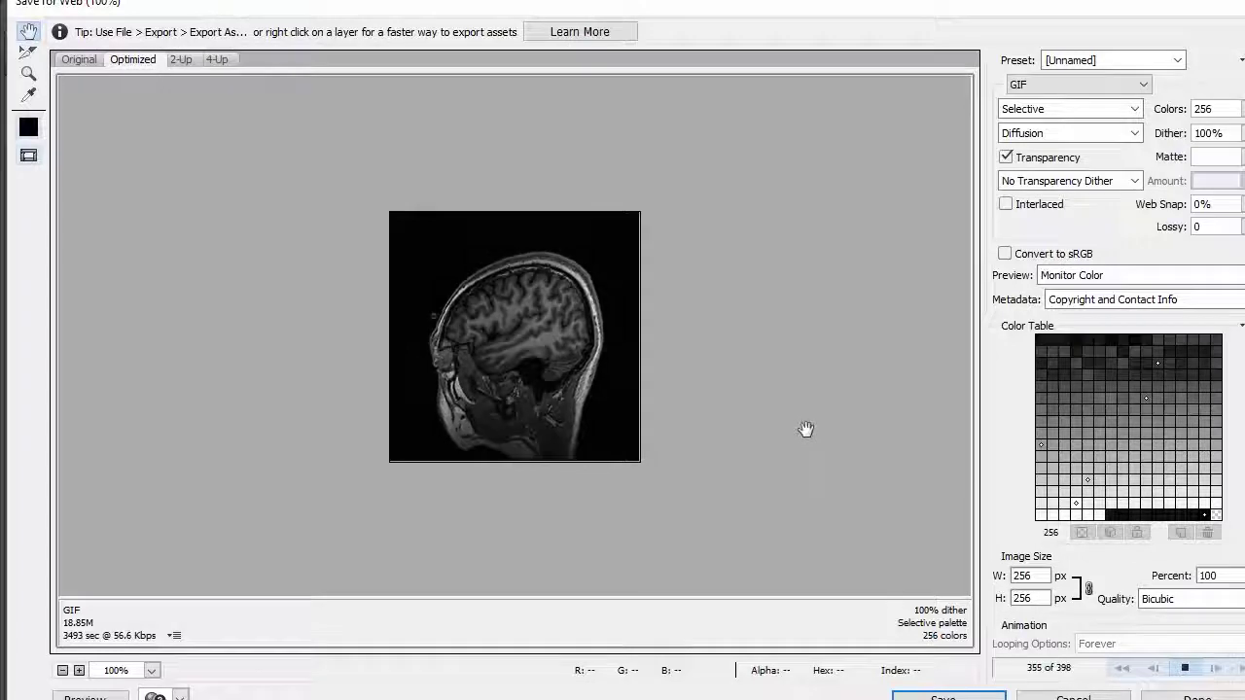
left_click(948, 696)
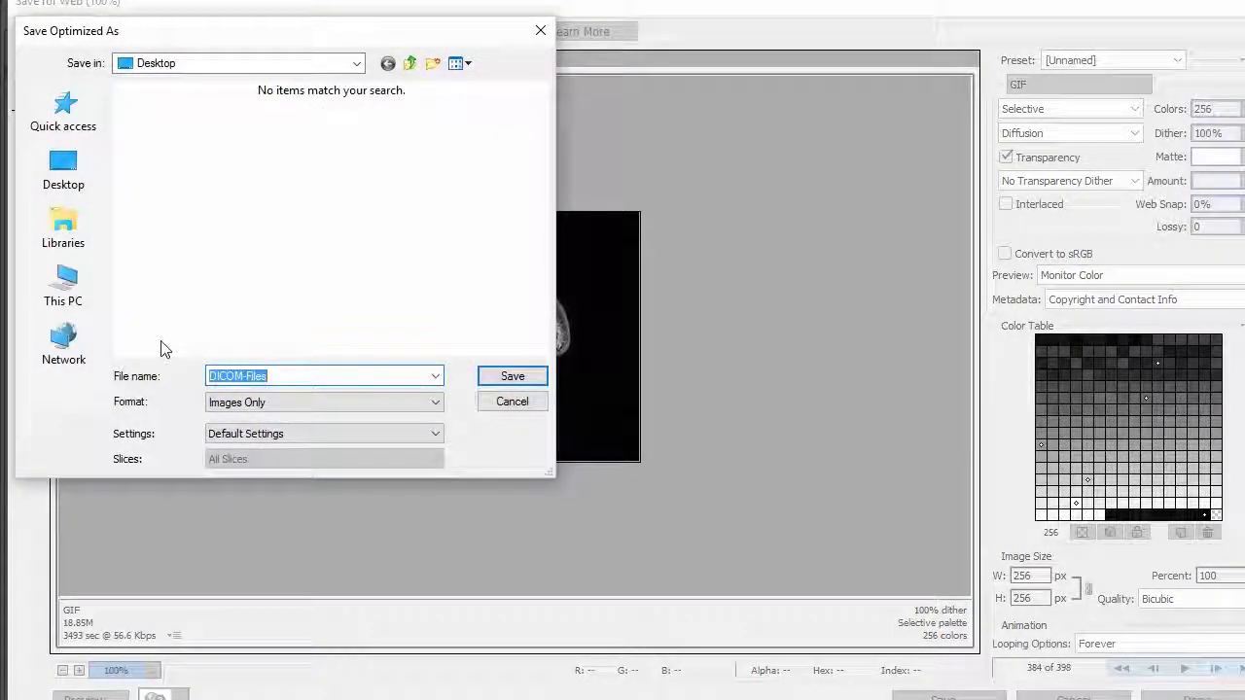
Save the optimized GIF to the Desktop as Brain.gif
type("Brain.gif")
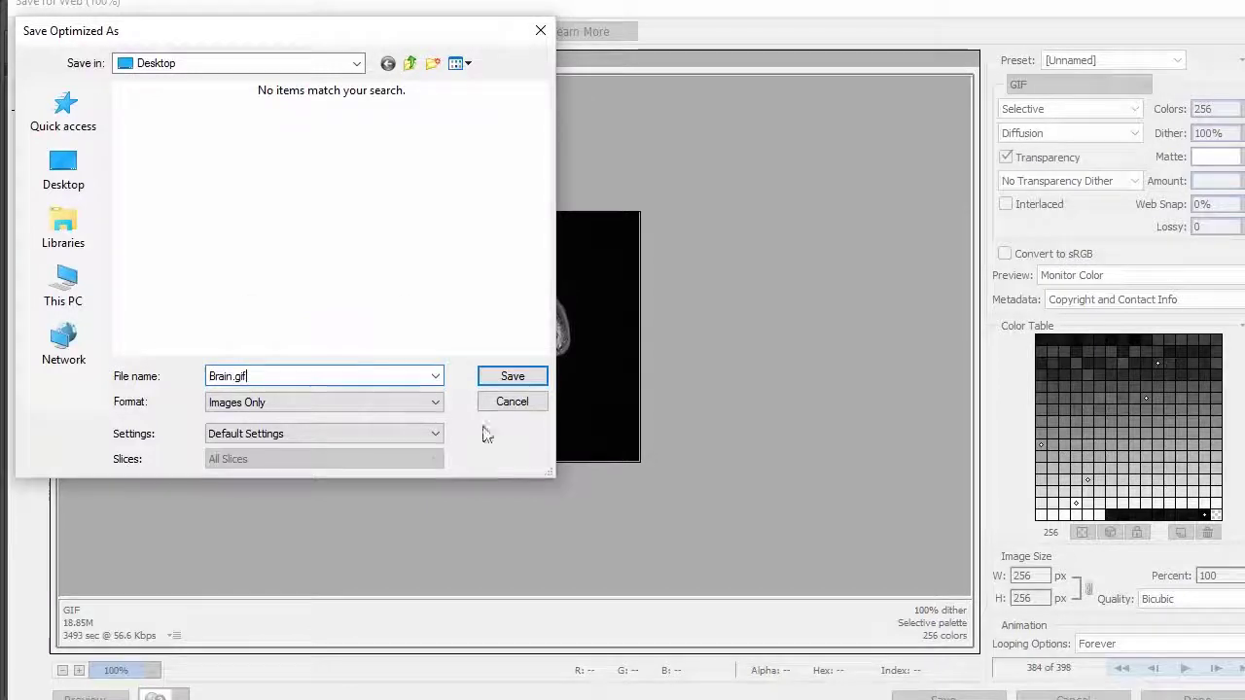
left_click(509, 377)
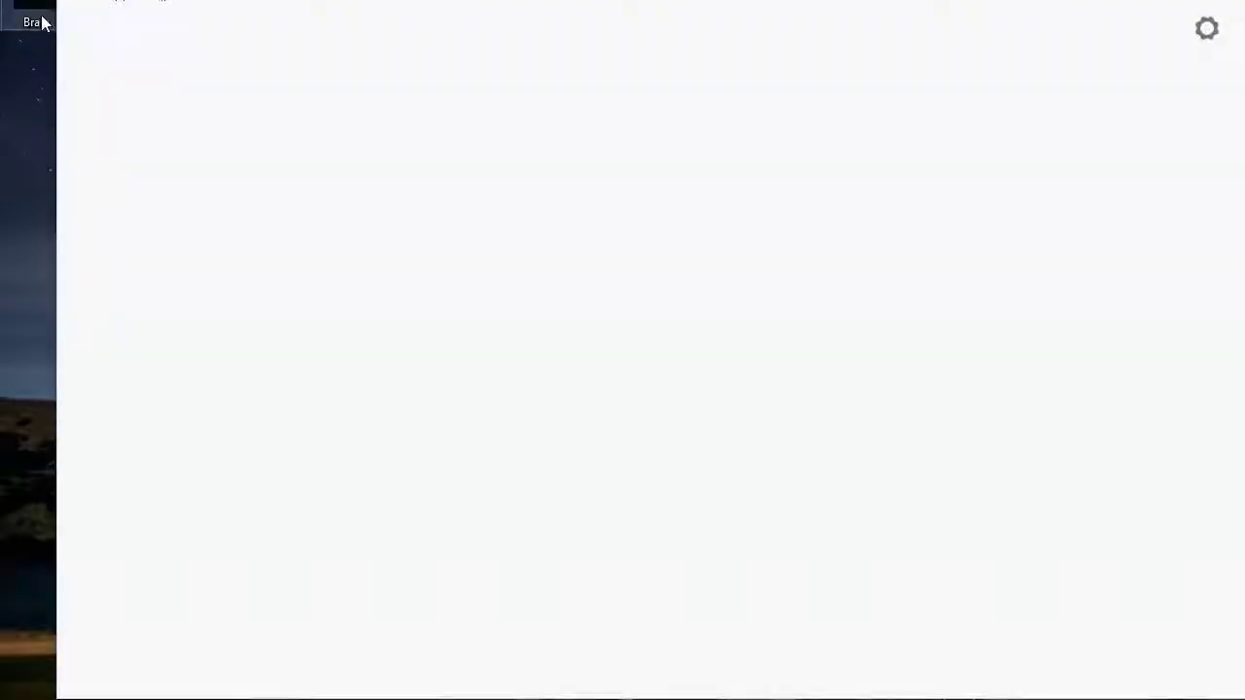
Open Brain.gif from the desktop in Windows Photo Viewer
double_click(42, 21)
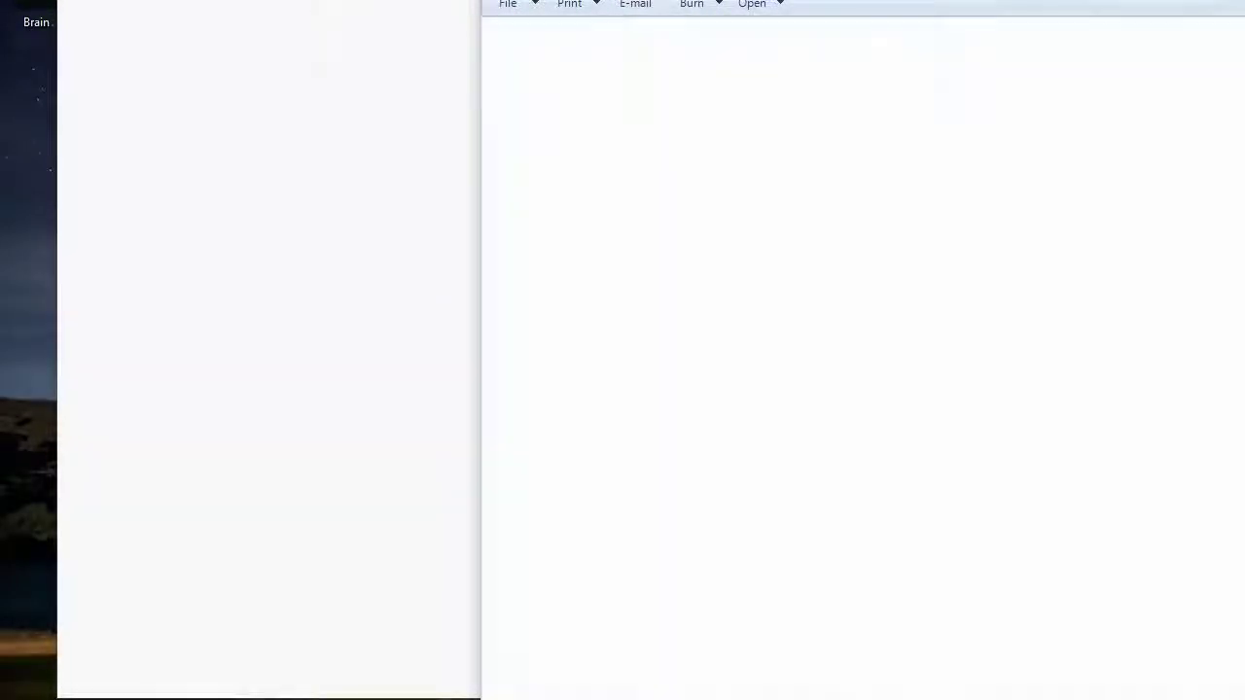
Drag Brain.gif into Firefox to watch the sagittal MRI slices animate
left_click_drag(39, 9, 211, 221)
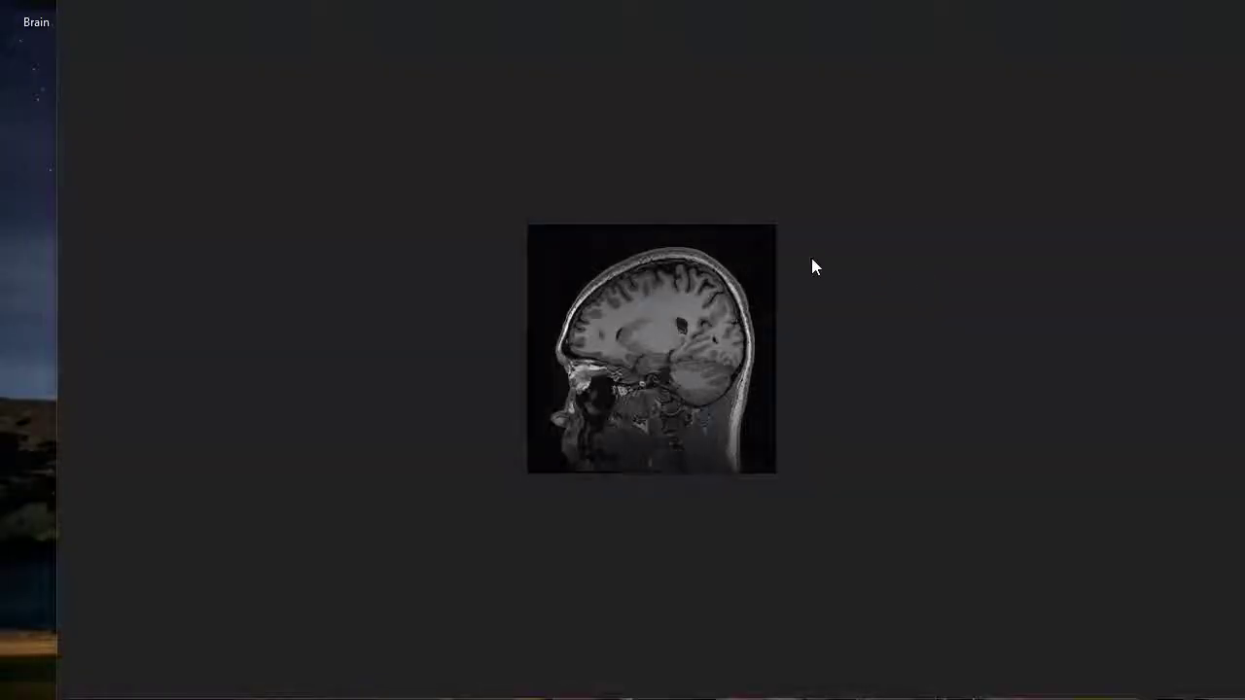